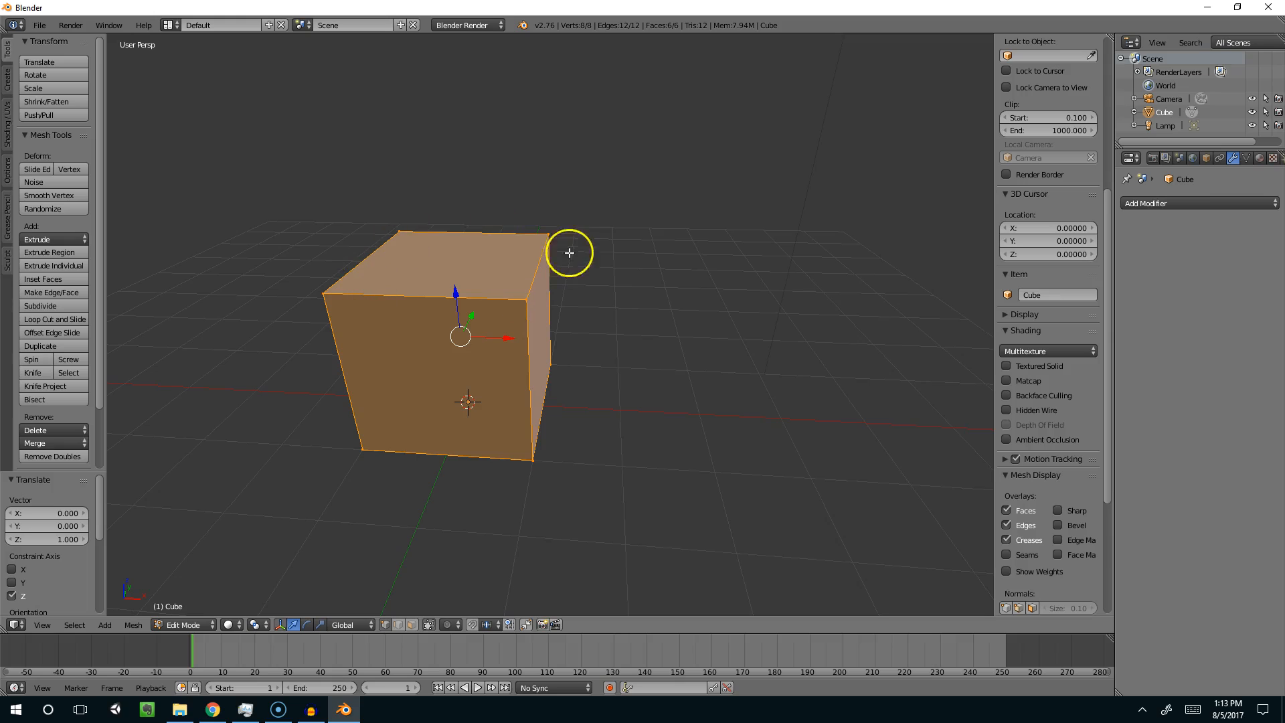
# Step: Select the four vertices of the cube's top face and switch to face selection mode
pyautogui.moveTo(463, 277); pyautogui.dragTo(468, 293, button='middle')
pyautogui.rightClick(514, 312)
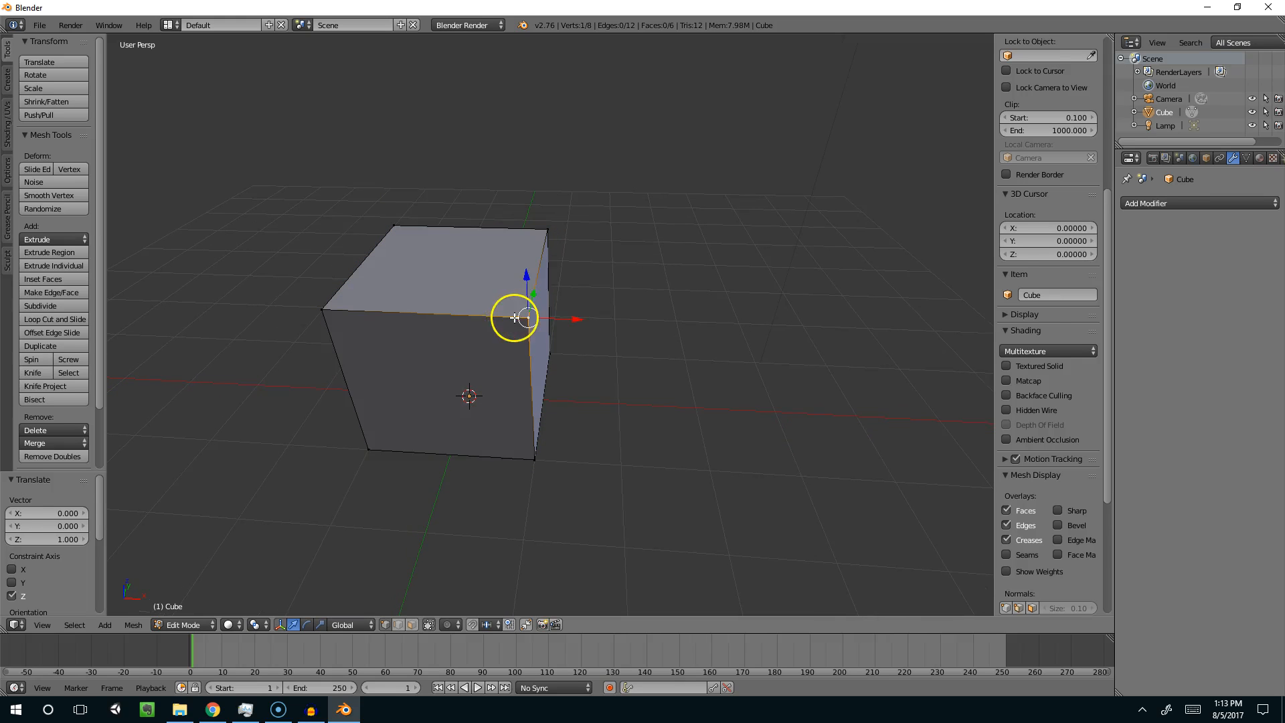
pyautogui.keyDown('shift'); pyautogui.rightClick(546, 229); pyautogui.keyUp('shift')
pyautogui.keyDown('shift'); pyautogui.rightClick(395, 226); pyautogui.keyUp('shift')
pyautogui.keyDown('shift'); pyautogui.rightClick(323, 309); pyautogui.keyUp('shift')
pyautogui.hotkey('ctrl', 'Tab')
pyautogui.click(566, 310)
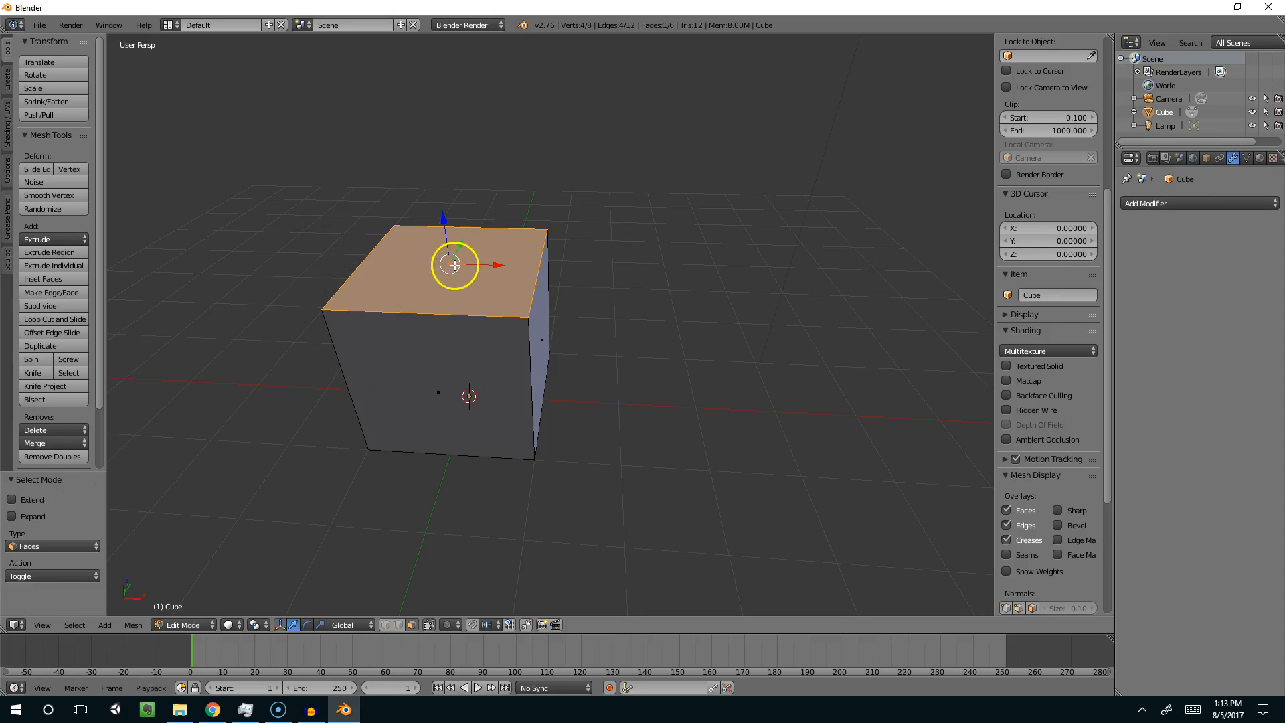
pyautogui.moveTo(451, 263); pyautogui.dragTo(487, 267, button='middle')
pyautogui.moveTo(568, 314); pyautogui.dragTo(640, 322, button='middle')
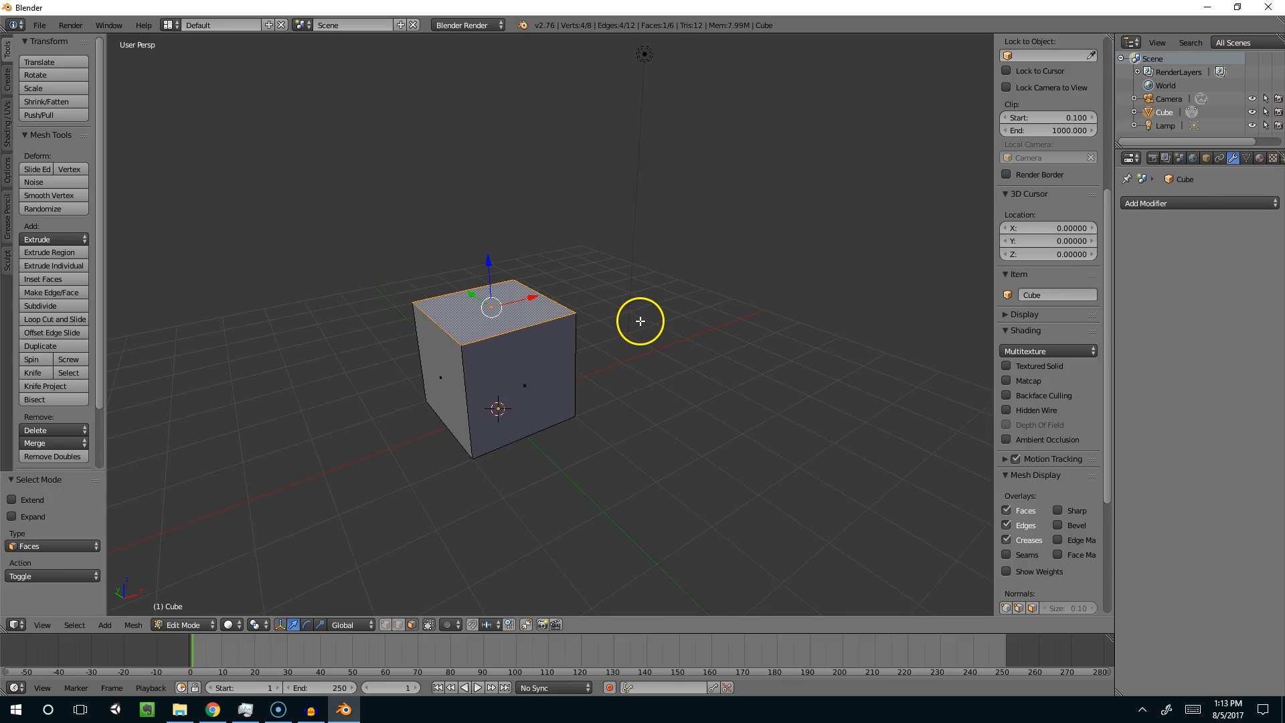
# Step: Try extruding the cube's top face, scaling the extrusion outward by about 2.8 and extruding it upward, and undo everything
pyautogui.press('e')
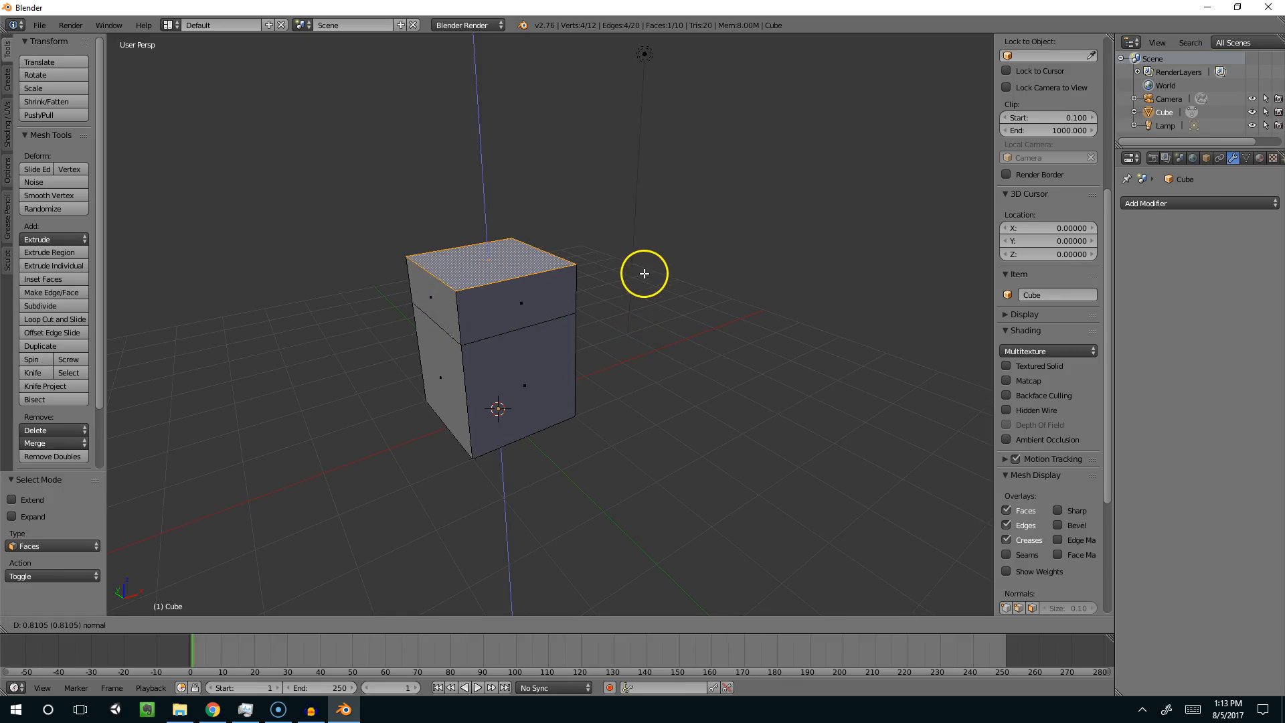
pyautogui.press('Escape')
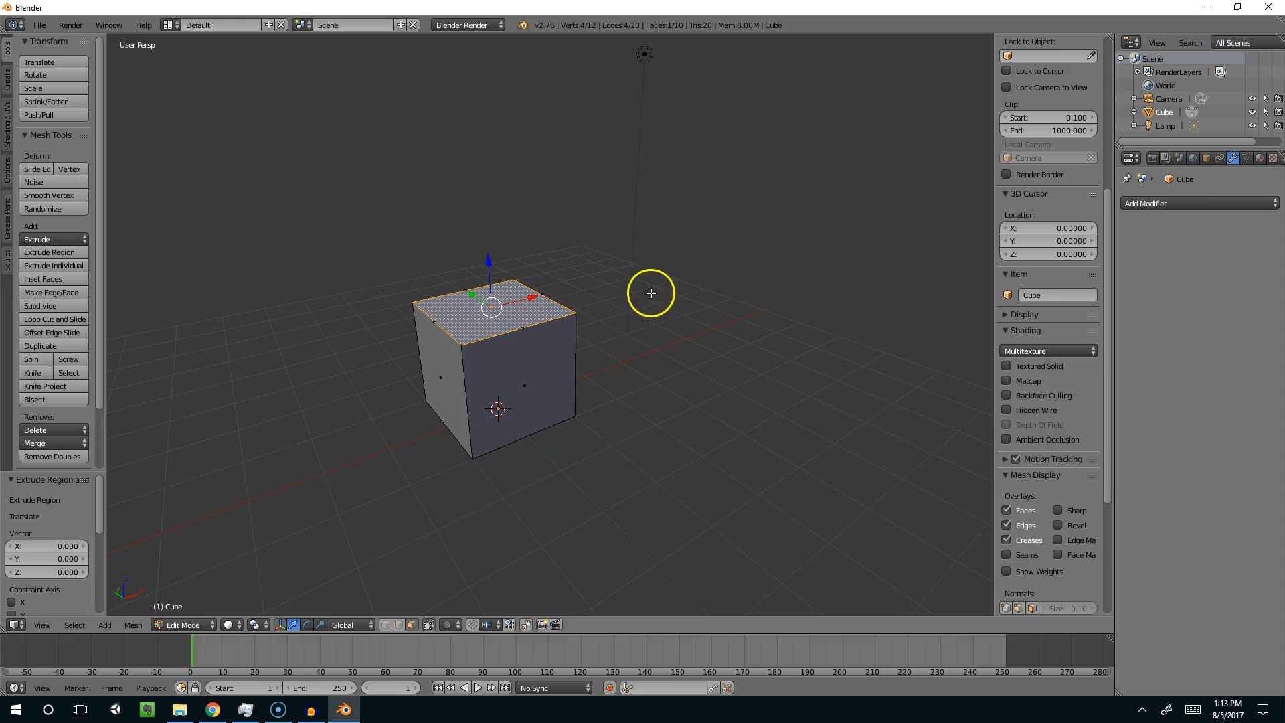
pyautogui.press('e')
pyautogui.press('s')
pyautogui.click(943, 267)
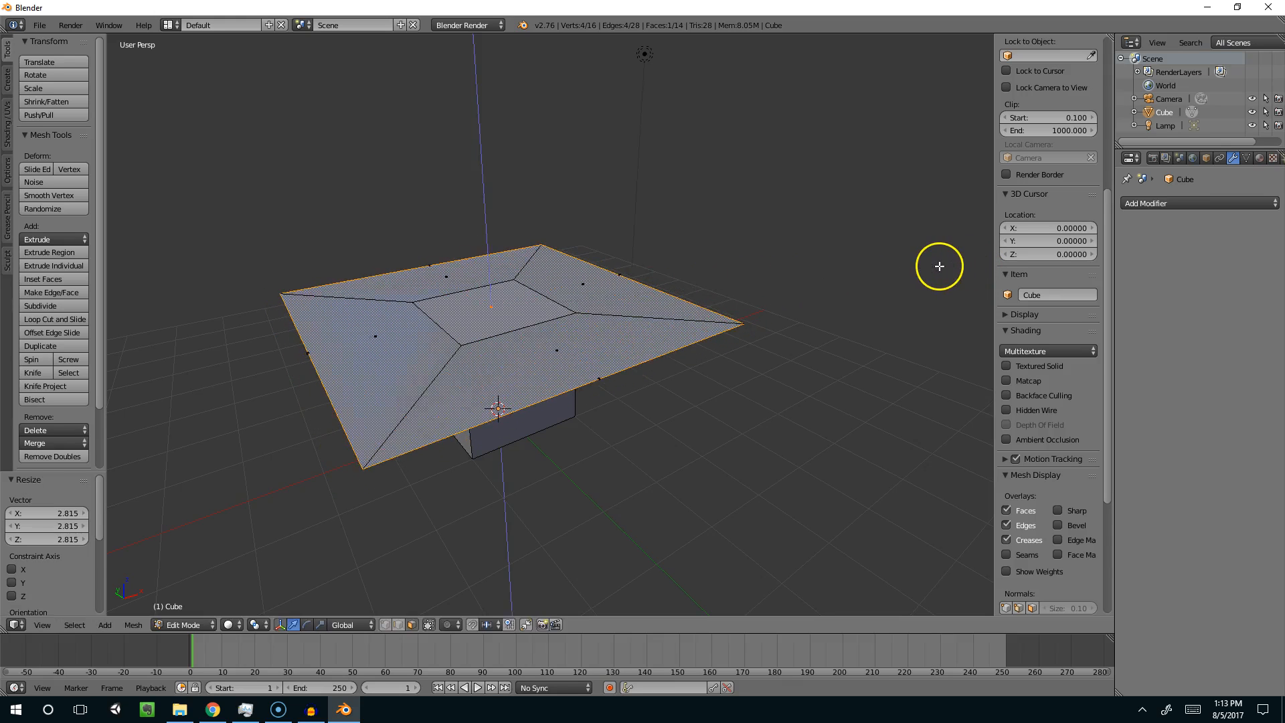
pyautogui.press('e')
pyautogui.click(937, 230)
pyautogui.moveTo(938, 229); pyautogui.dragTo(717, 303, button='middle')
pyautogui.hotkey('ctrl', 'z')
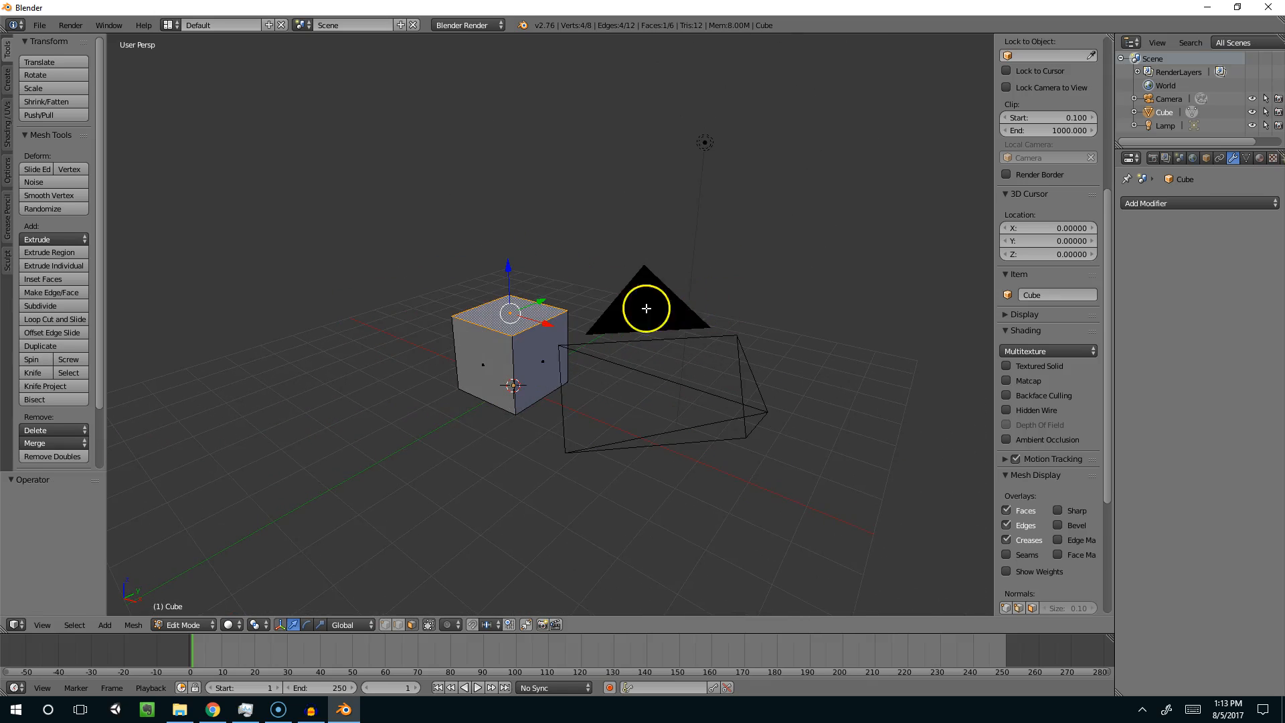
# Step: Try extruding the top face up about 0.88 and pulling a side face outward, and undo both extrusions
pyautogui.scroll(2, 647, 309)
pyautogui.moveTo(593, 313); pyautogui.dragTo(639, 307, button='middle')
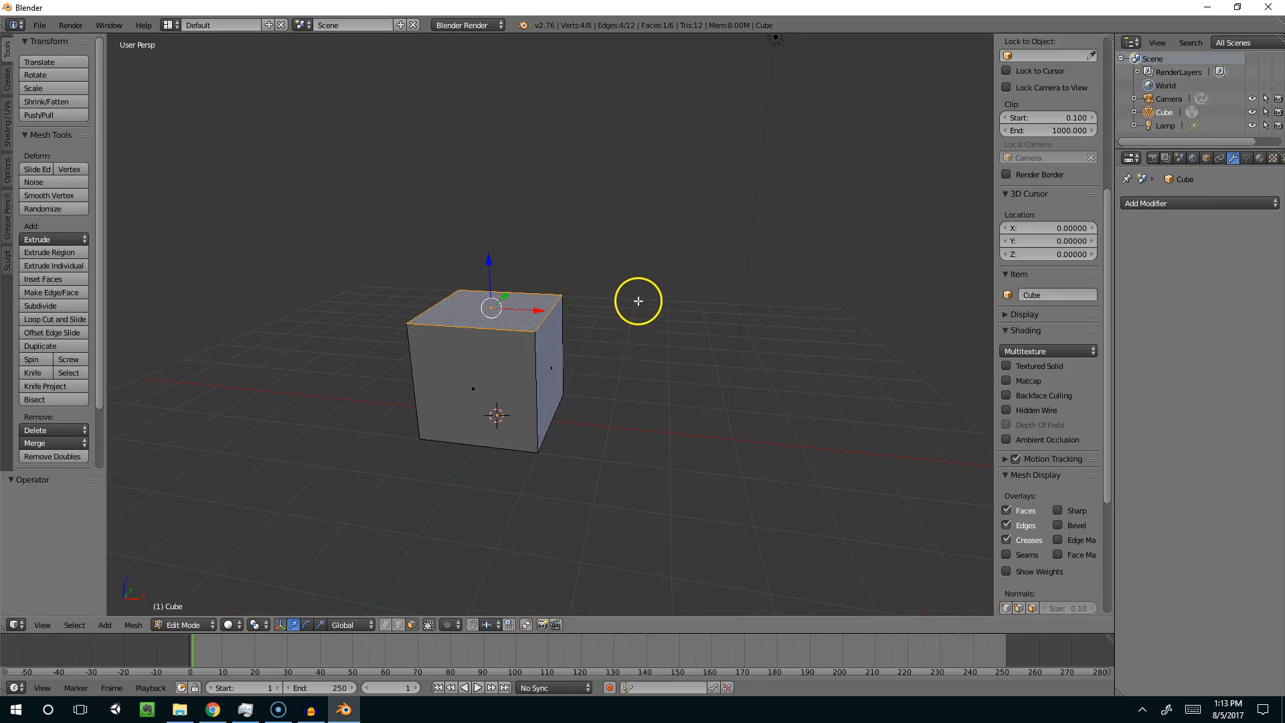
pyautogui.press('e')
pyautogui.click(642, 248)
pyautogui.moveTo(643, 247); pyautogui.dragTo(570, 279, button='middle')
pyautogui.press('e')
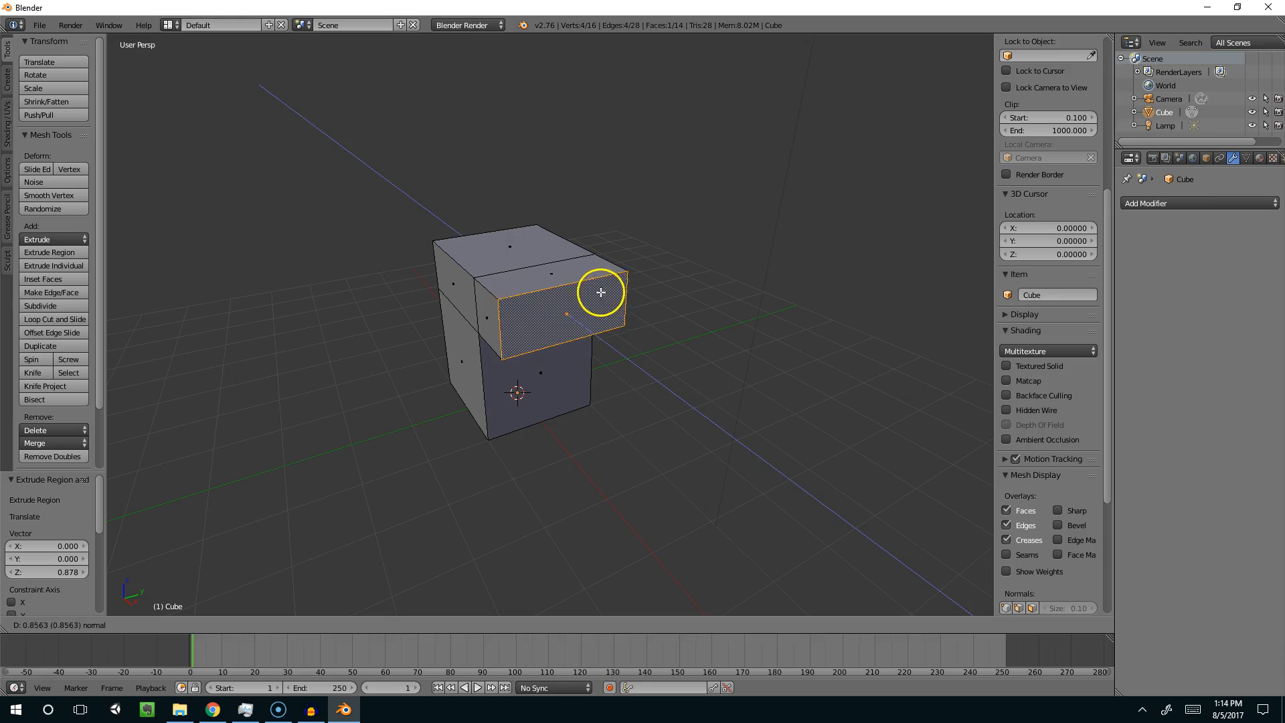
pyautogui.rightClick(581, 284)
pyautogui.hotkey('ctrl', 'z')
pyautogui.hotkey('ctrl', 'z')
# Step: Try extruding the top face up 1 unit and the new block's side face outward in whole-unit increments, and undo both
pyautogui.moveTo(536, 289); pyautogui.dragTo(574, 285, button='middle')
pyautogui.moveTo(581, 363); pyautogui.dragTo(611, 347, button='middle')
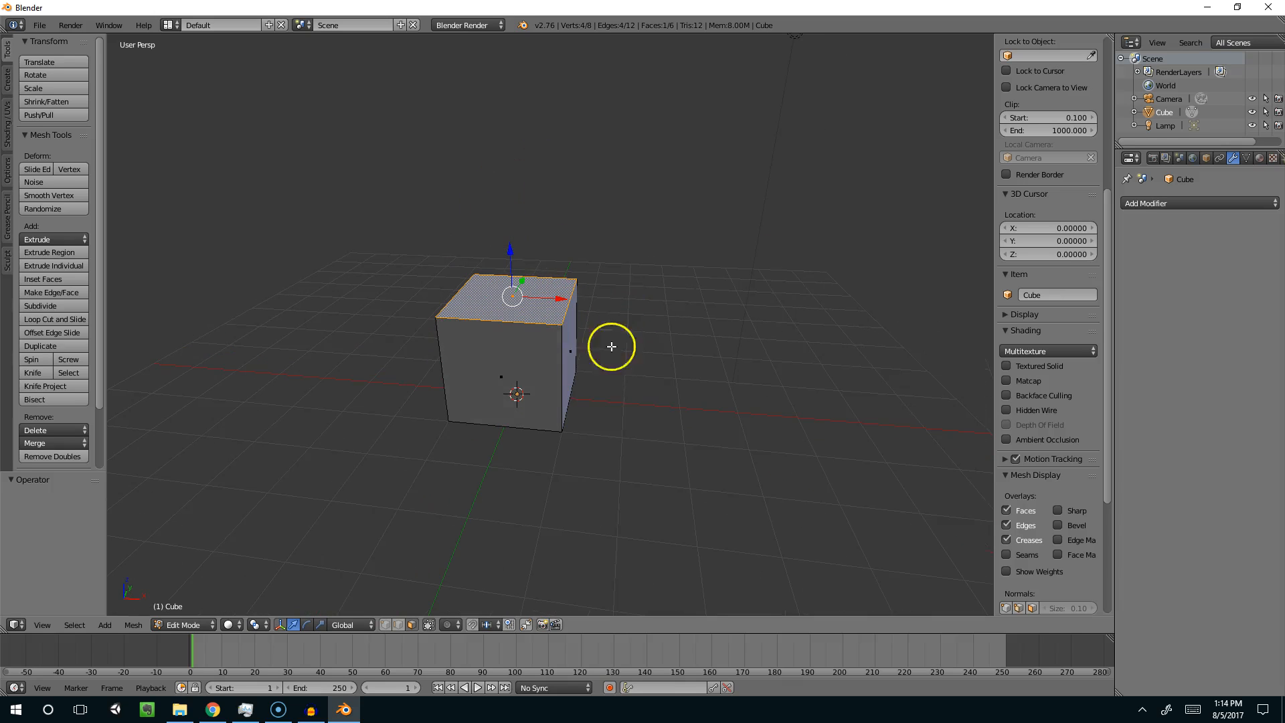
pyautogui.moveTo(529, 328); pyautogui.dragTo(536, 308, button='middle')
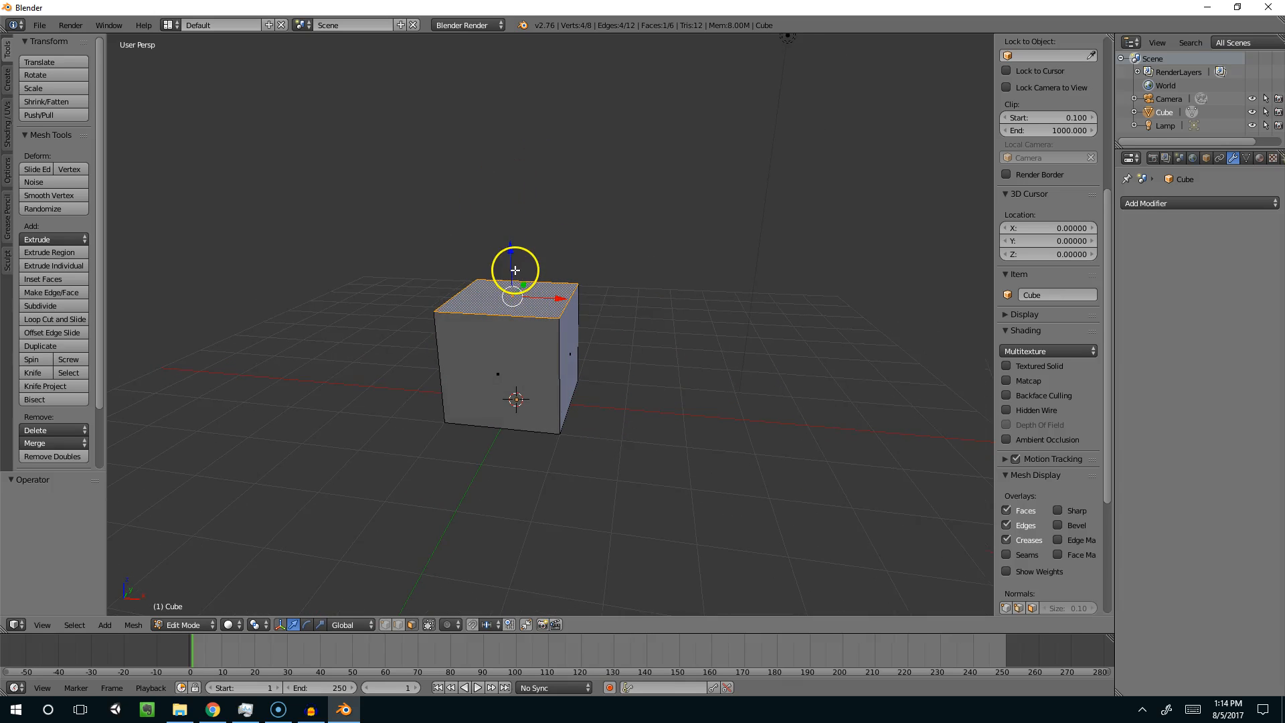
pyautogui.press('e')
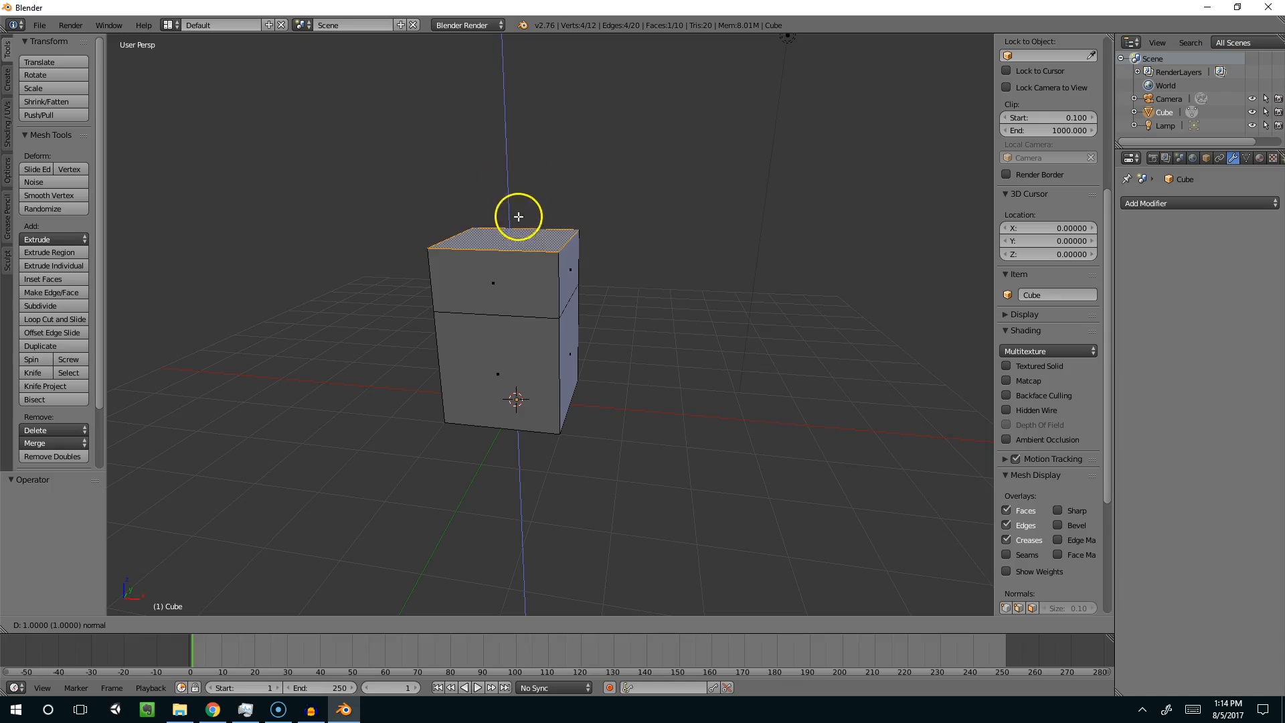
pyautogui.click(513, 231)
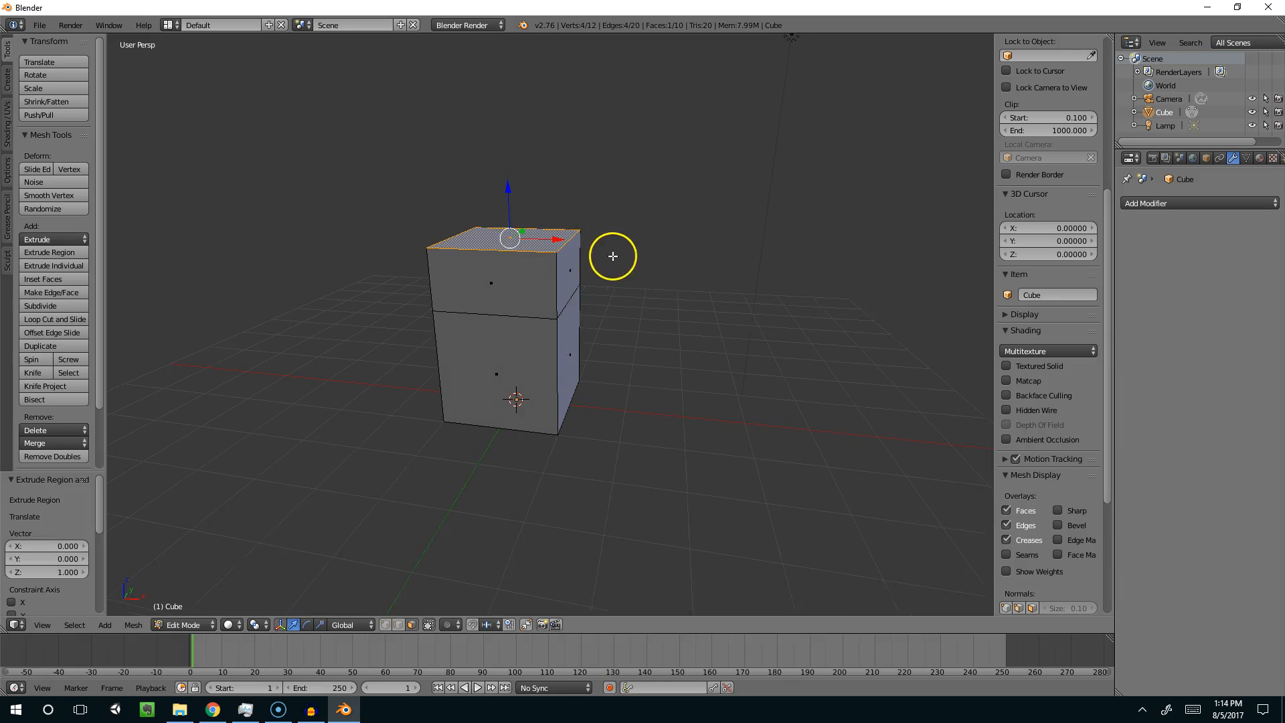
pyautogui.rightClick(588, 272)
pyautogui.press('e')
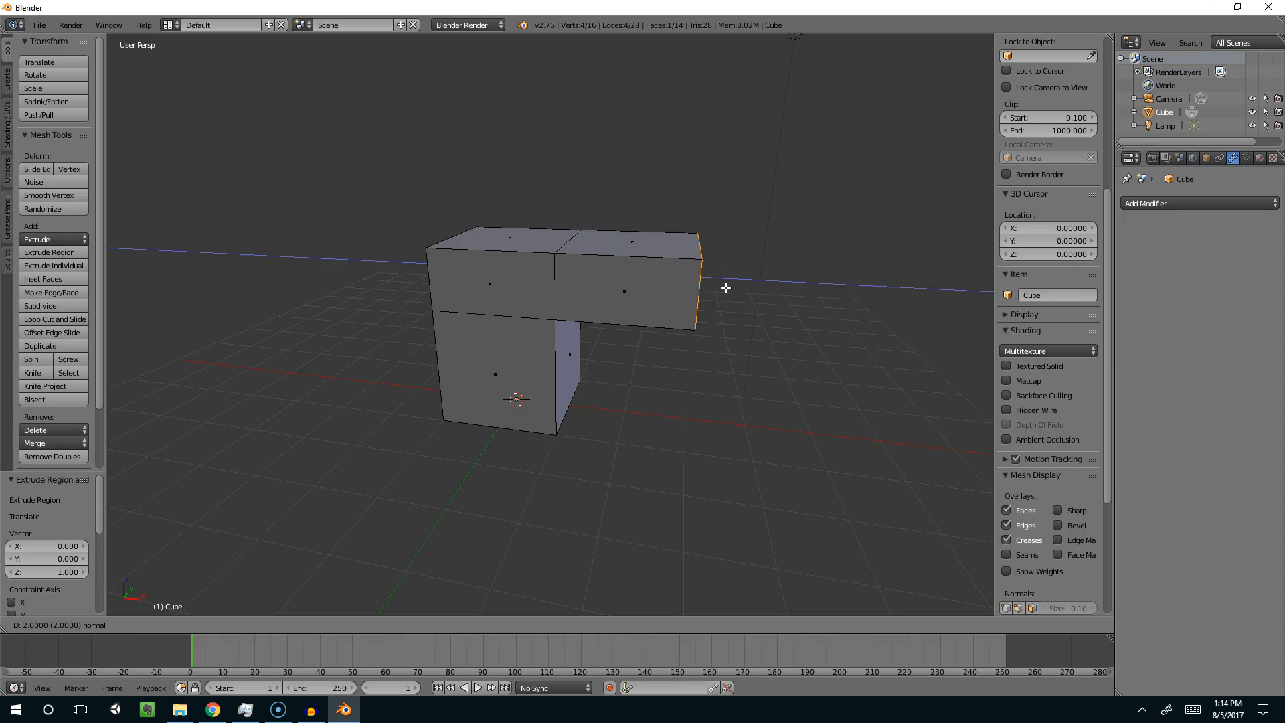
pyautogui.click(617, 255)
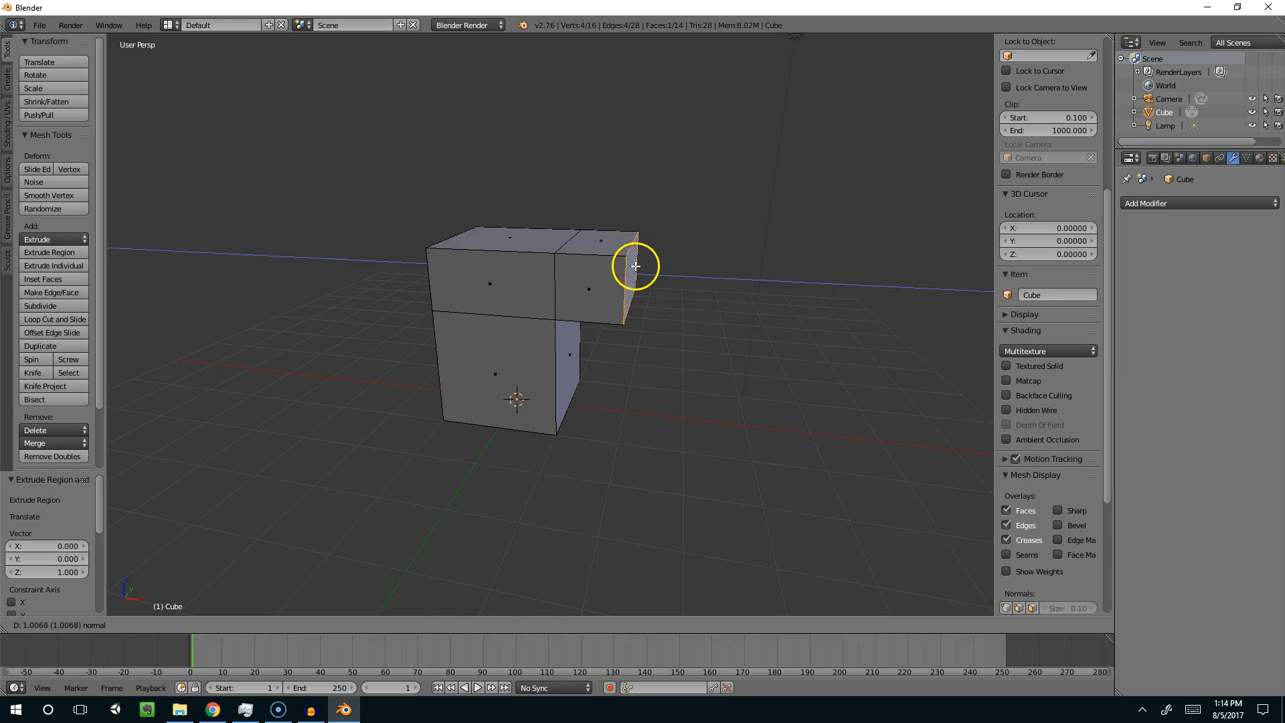
pyautogui.hotkey('ctrl', 'z')
pyautogui.hotkey('ctrl', 'z')
pyautogui.hotkey('ctrl', 'z')
pyautogui.hotkey('ctrl', 'z')
# Step: Extrude the cube's top face up 5 units and extrude it up again by 1 unit to form the first leg
pyautogui.moveTo(458, 267); pyautogui.dragTo(583, 263, button='middle')
pyautogui.press('e')
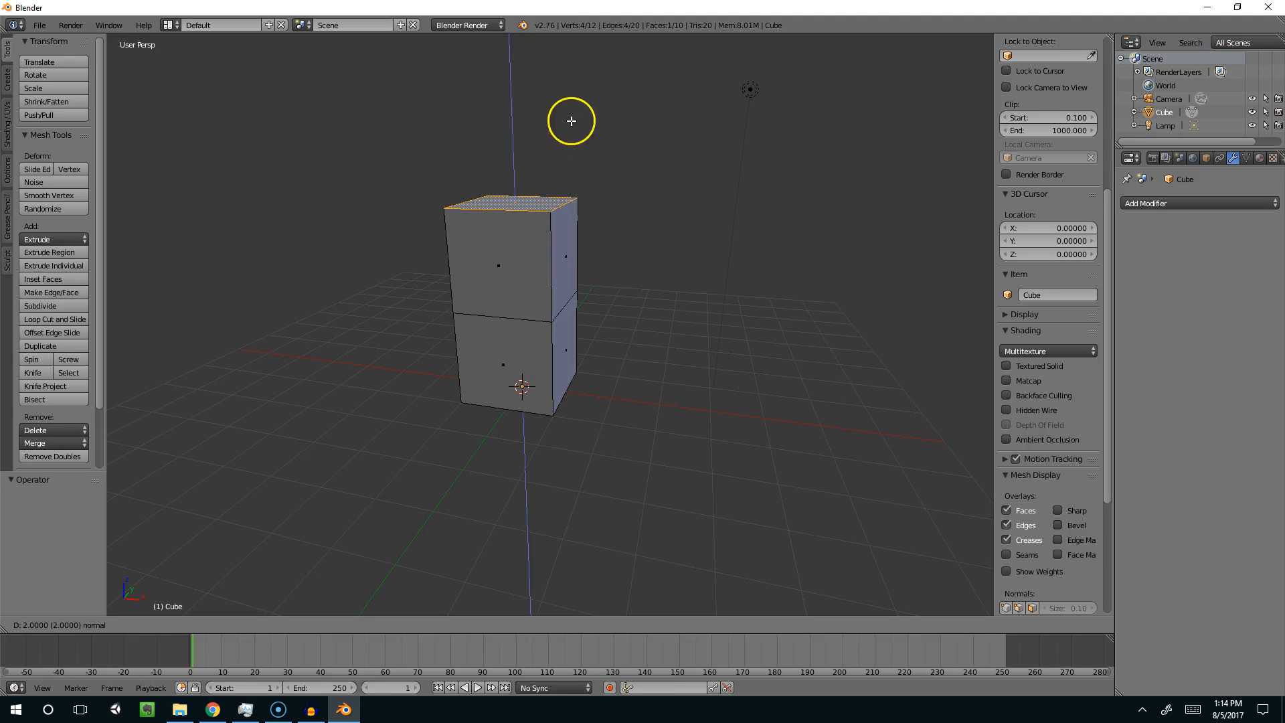
pyautogui.write('5')
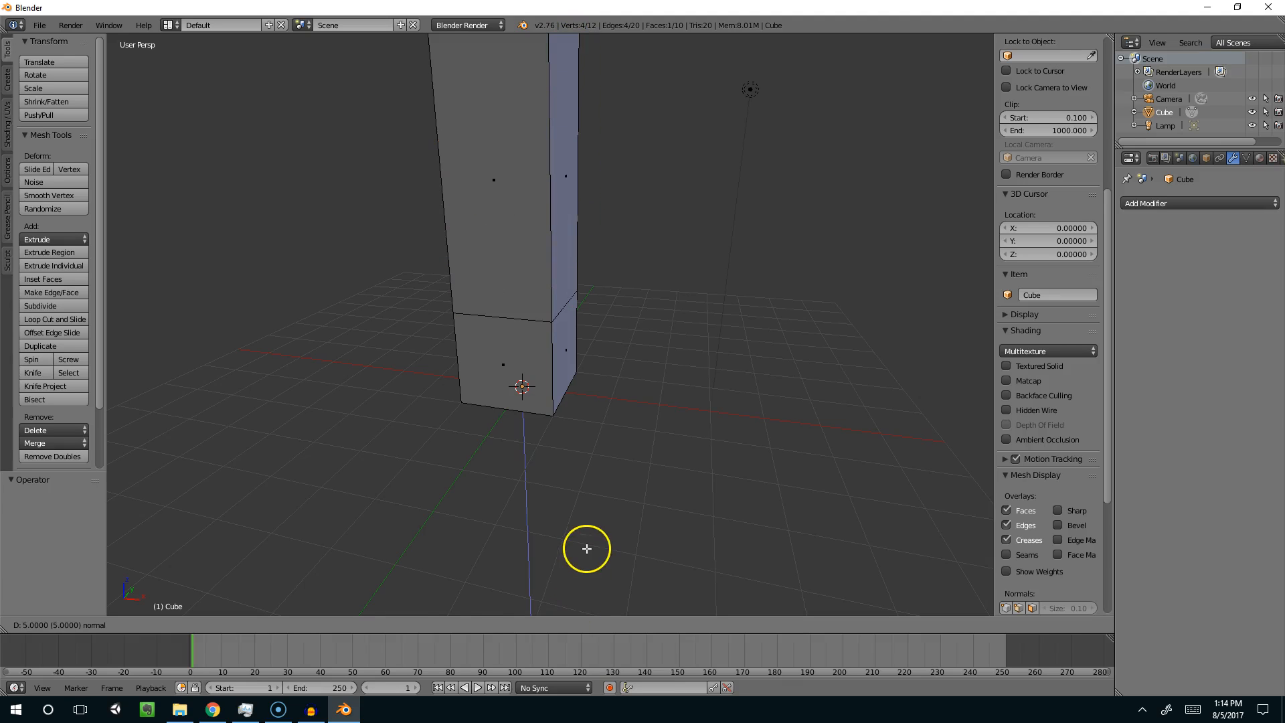
pyautogui.press('Return')
pyautogui.scroll(-2, 697, 429)
pyautogui.moveTo(708, 378); pyautogui.dragTo(660, 354, button='middle')
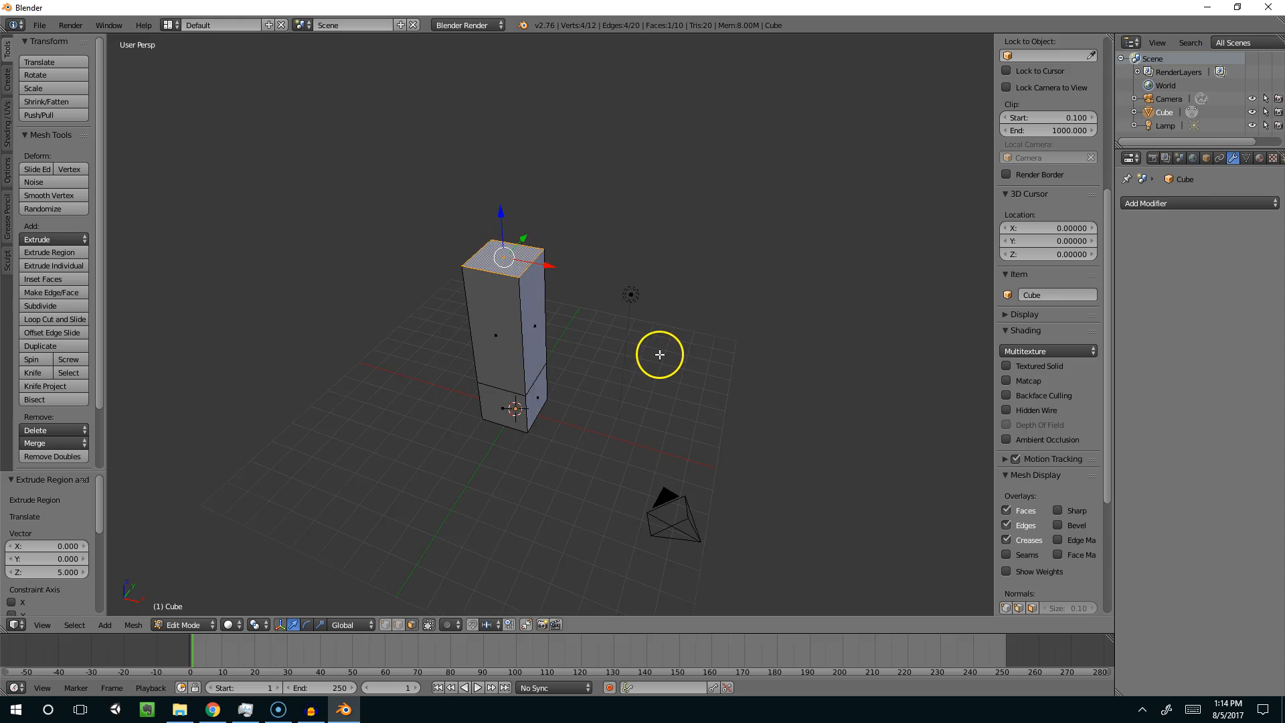
pyautogui.press('e')
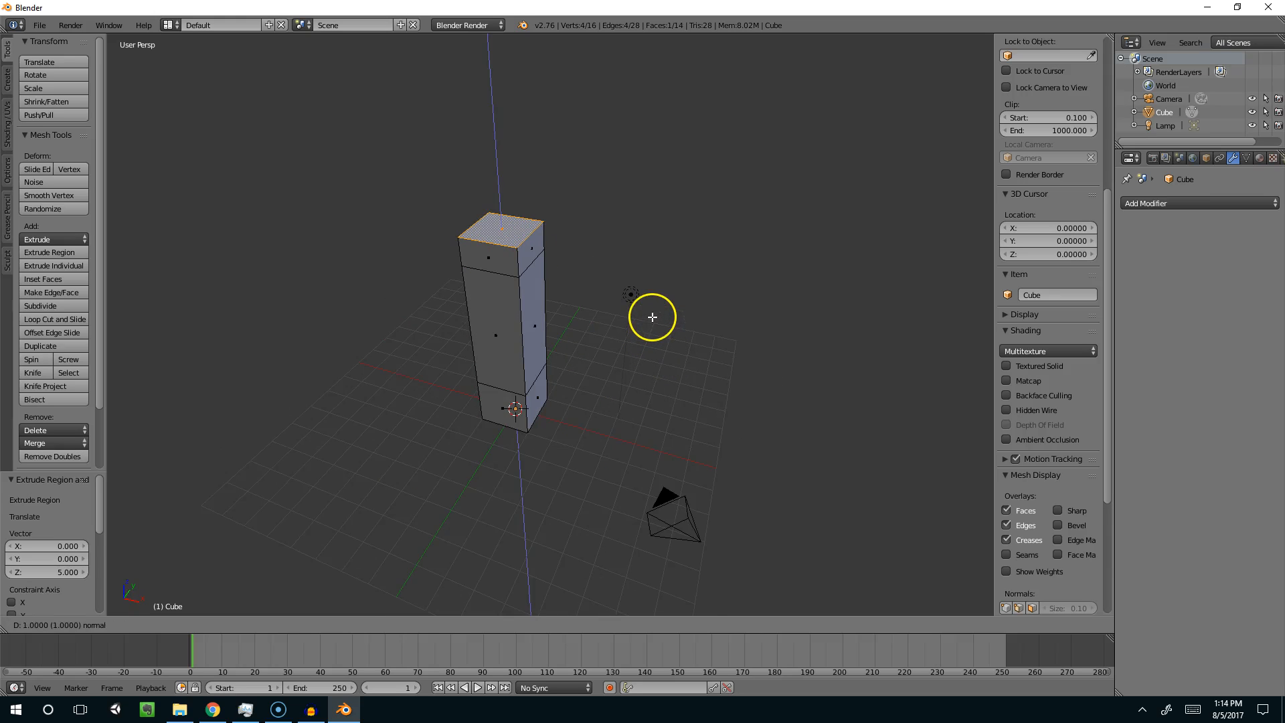
pyautogui.press('Return')
# Step: Extrude the side face of the leg's top segment 8 units along X, and extrude its end another 2 units
pyautogui.moveTo(620, 304); pyautogui.dragTo(642, 279, button='middle')
pyautogui.press('e')
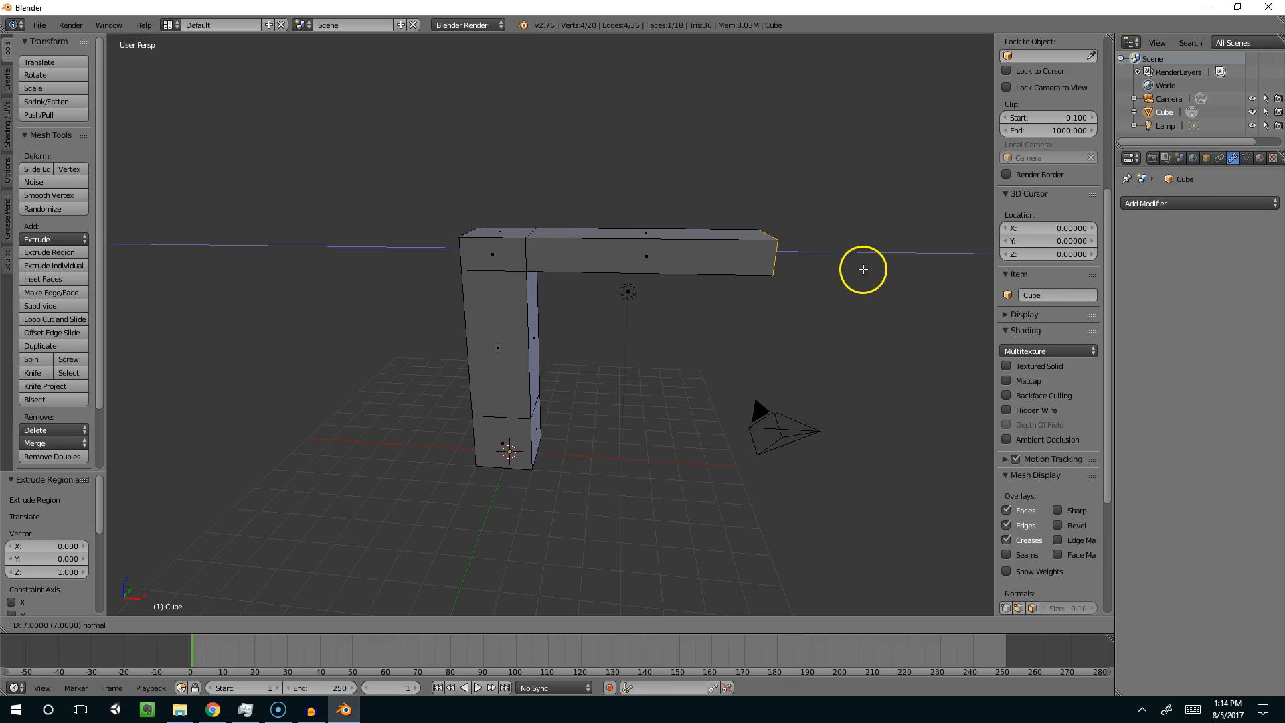
pyautogui.click(903, 268)
pyautogui.moveTo(902, 267); pyautogui.dragTo(810, 273, button='middle')
pyautogui.press('e')
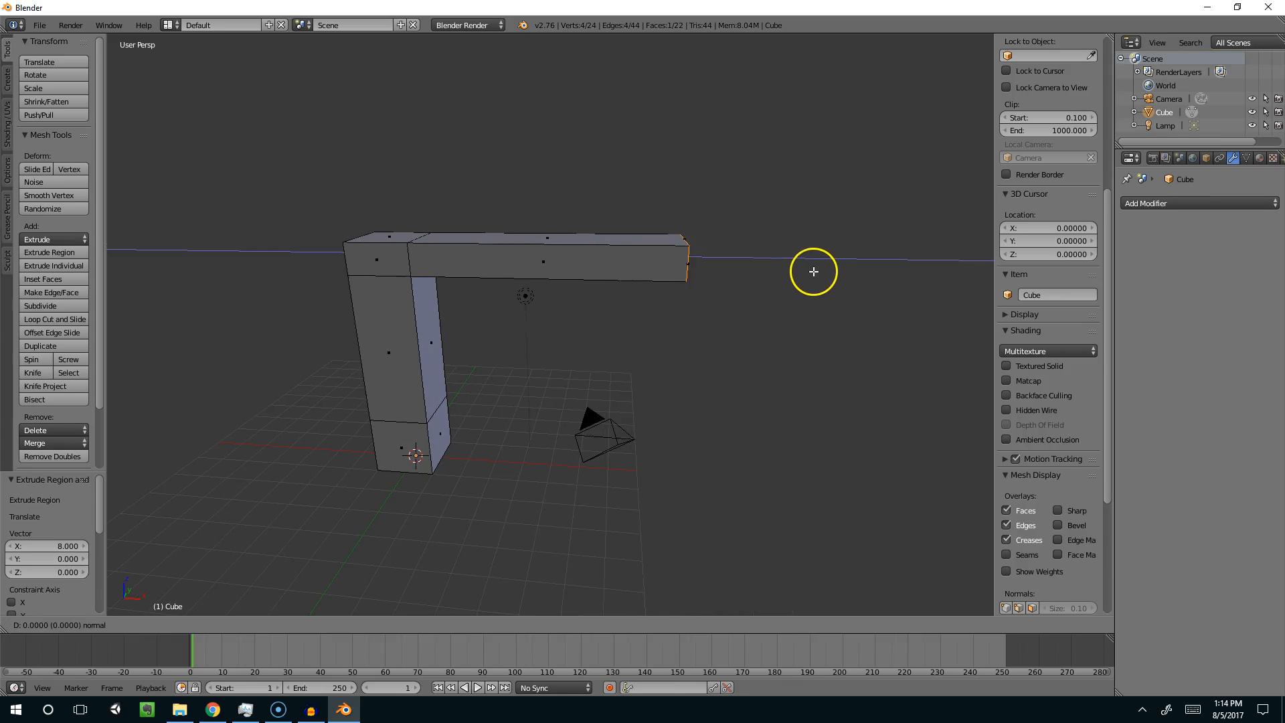
pyautogui.click(867, 268)
# Step: Extrude the underside face of the beam's end segment down 7 units to form the second leg
pyautogui.moveTo(872, 267); pyautogui.dragTo(763, 228, button='middle')
pyautogui.moveTo(739, 282); pyautogui.dragTo(709, 341, button='middle')
pyautogui.press('e')
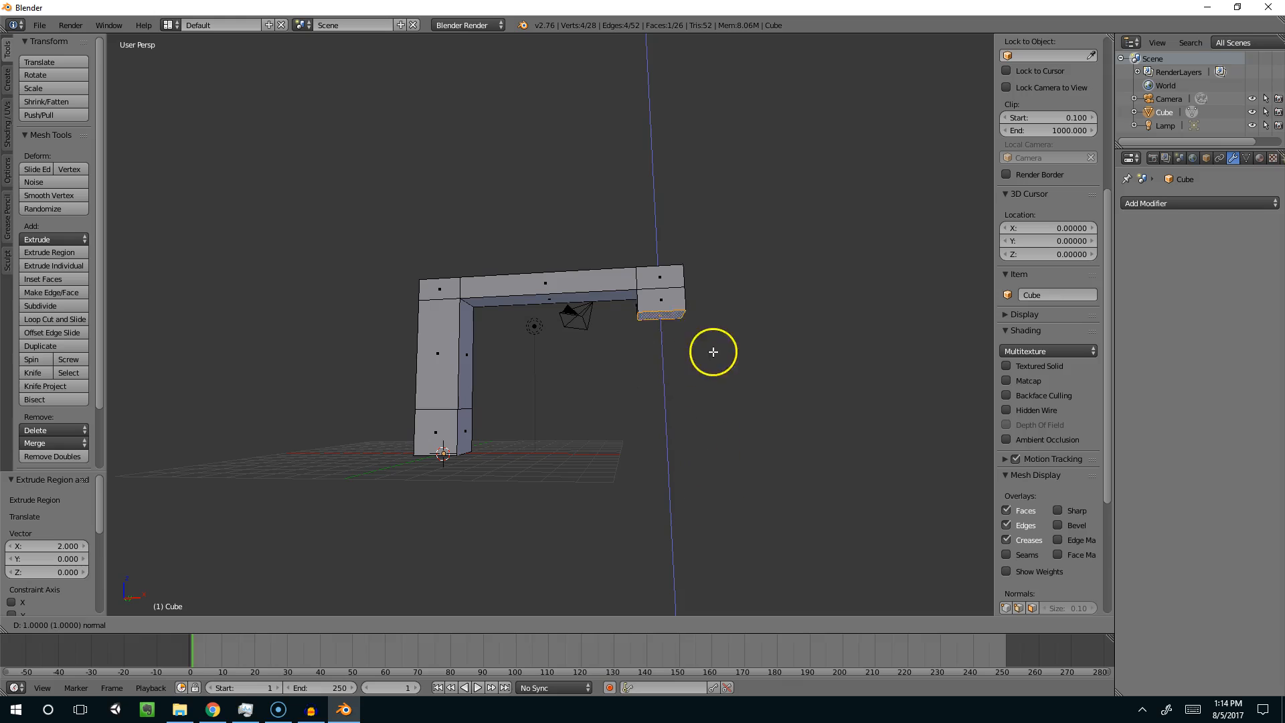
pyautogui.click(714, 496)
# Step: Select the three faces along one long side of the top beam and extrude them 9 units along Y
pyautogui.moveTo(714, 495); pyautogui.dragTo(435, 287, button='middle')
pyautogui.rightClick(409, 305)
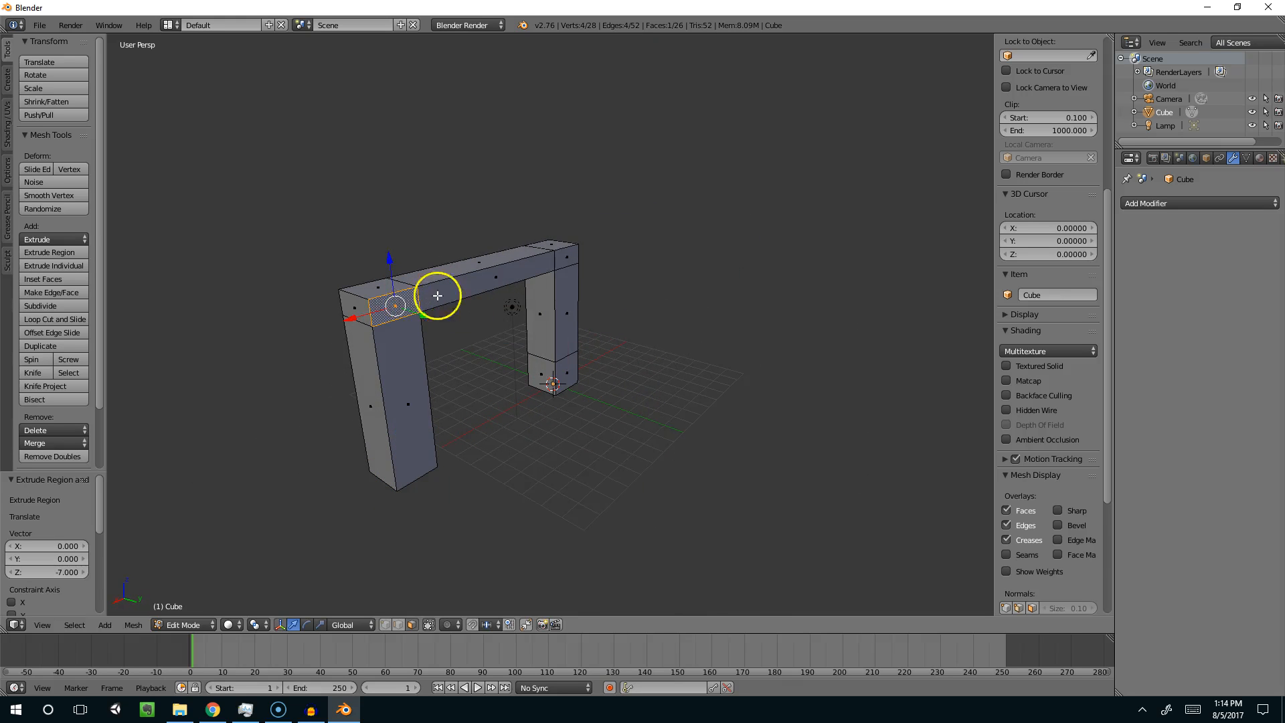
pyautogui.keyDown('shift'); pyautogui.rightClick(487, 278); pyautogui.keyUp('shift')
pyautogui.keyDown('shift'); pyautogui.rightClick(571, 260); pyautogui.keyUp('shift')
pyautogui.moveTo(495, 370); pyautogui.dragTo(555, 362, button='middle')
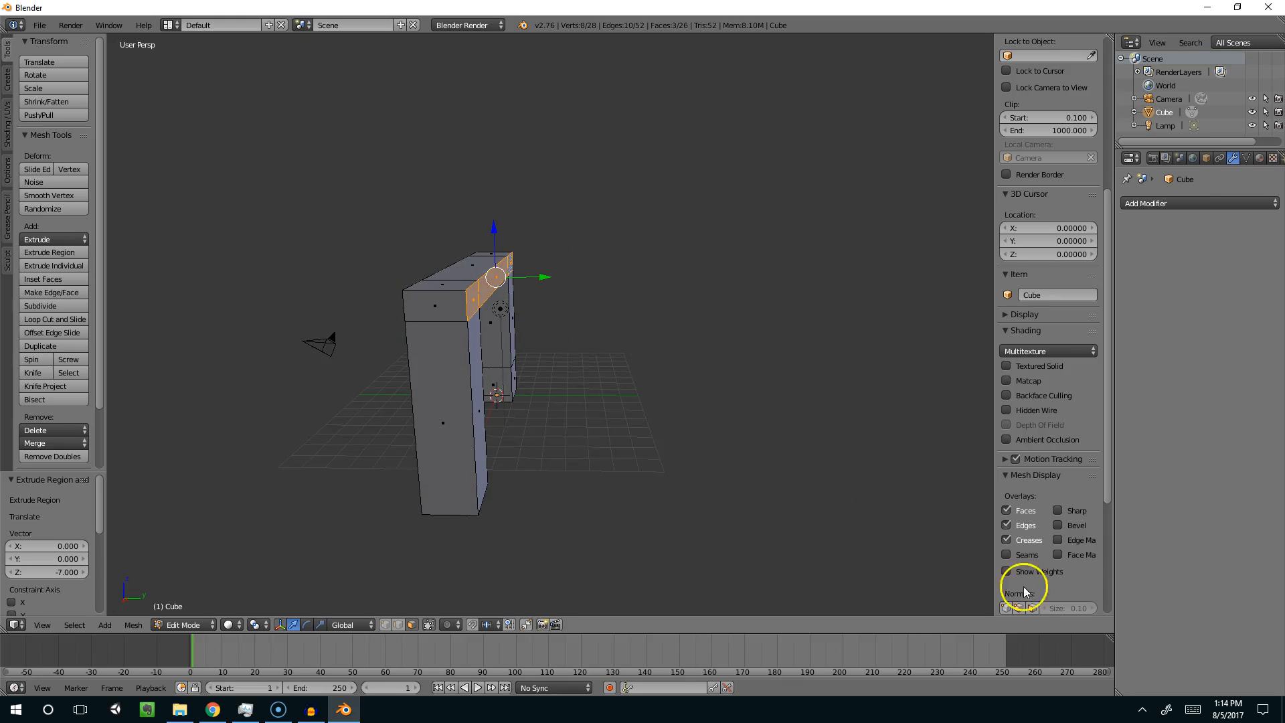
pyautogui.scroll(-8, 1028, 575)
pyautogui.moveTo(852, 496); pyautogui.dragTo(634, 384, button='middle')
pyautogui.press('e')
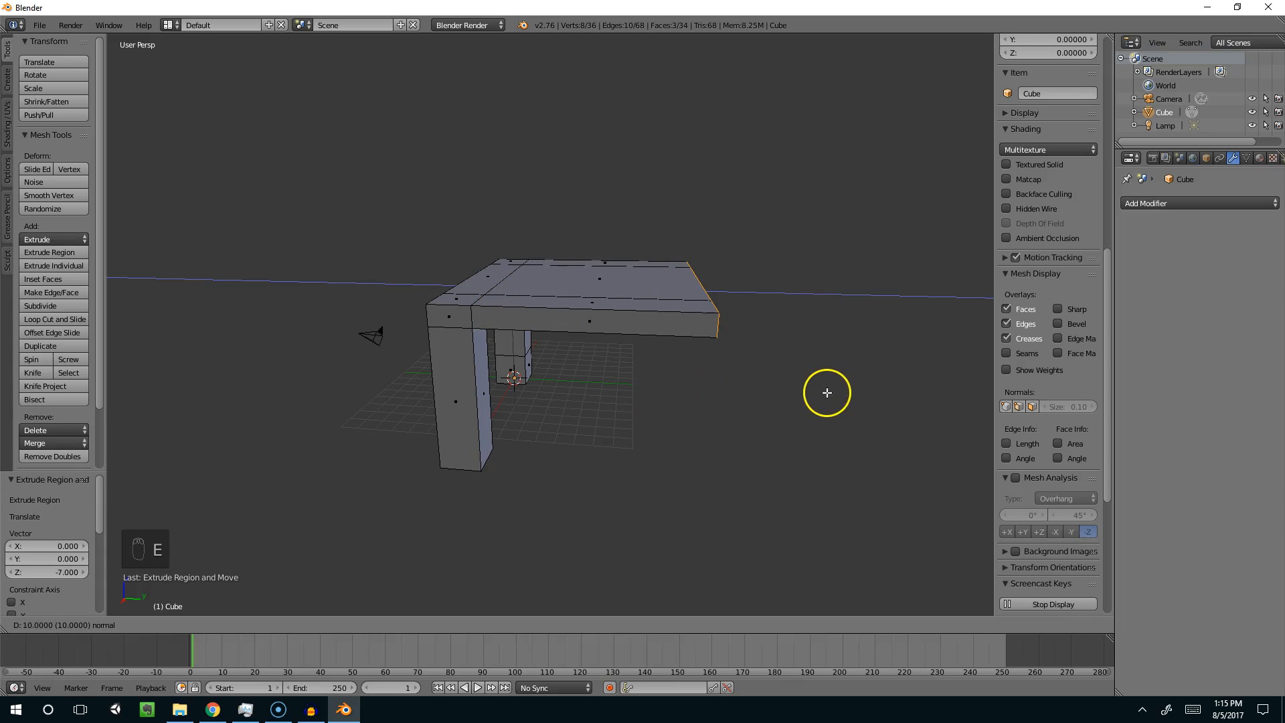
pyautogui.click(790, 391)
# Step: Extrude the tabletop's far edge faces another 2 units along Y
pyautogui.moveTo(525, 315)
pyautogui.mouseDown(button='middle')
pyautogui.moveTo(574, 431)
pyautogui.moveTo(574, 365)
pyautogui.moveTo(528, 269)
pyautogui.moveTo(482, 295)
pyautogui.moveTo(529, 321)
pyautogui.mouseUp(button='middle')
pyautogui.press('e')
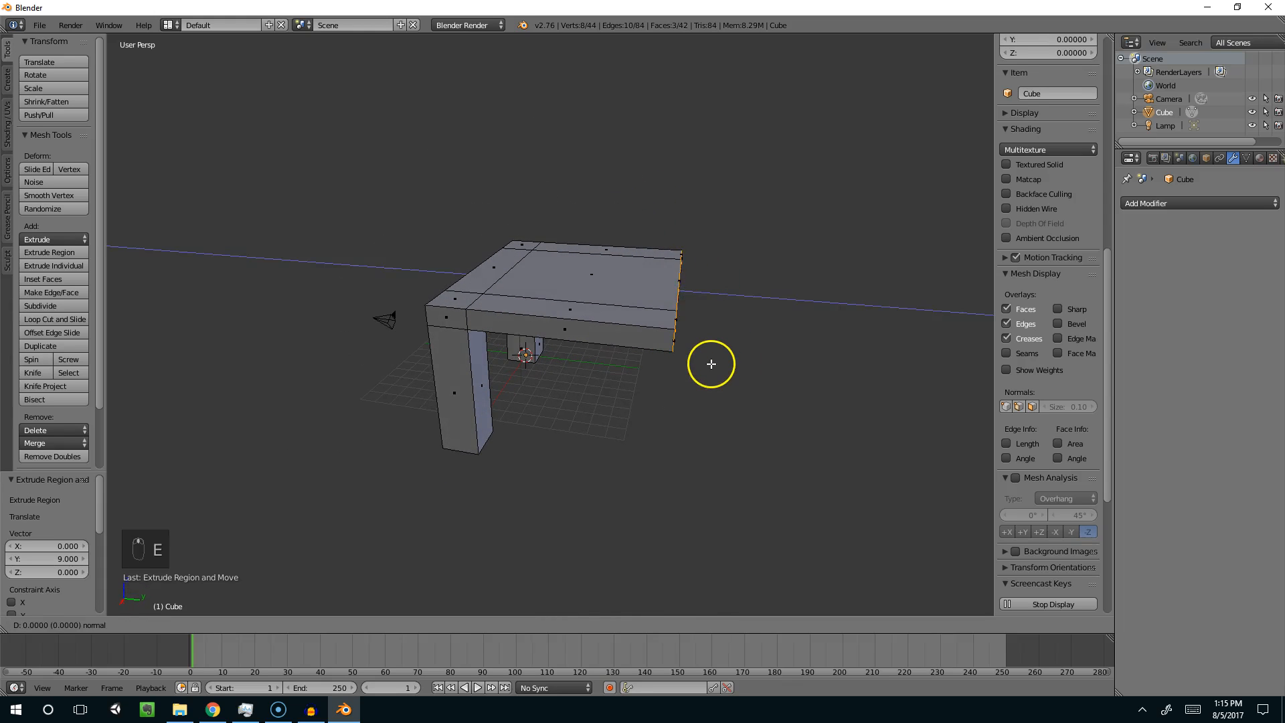
pyautogui.click(757, 355)
# Step: Extrude the two underside corner faces at the tabletop's far edge down 7 units to form the remaining legs
pyautogui.moveTo(757, 355); pyautogui.dragTo(619, 347, button='middle')
pyautogui.rightClick(678, 249)
pyautogui.press('e')
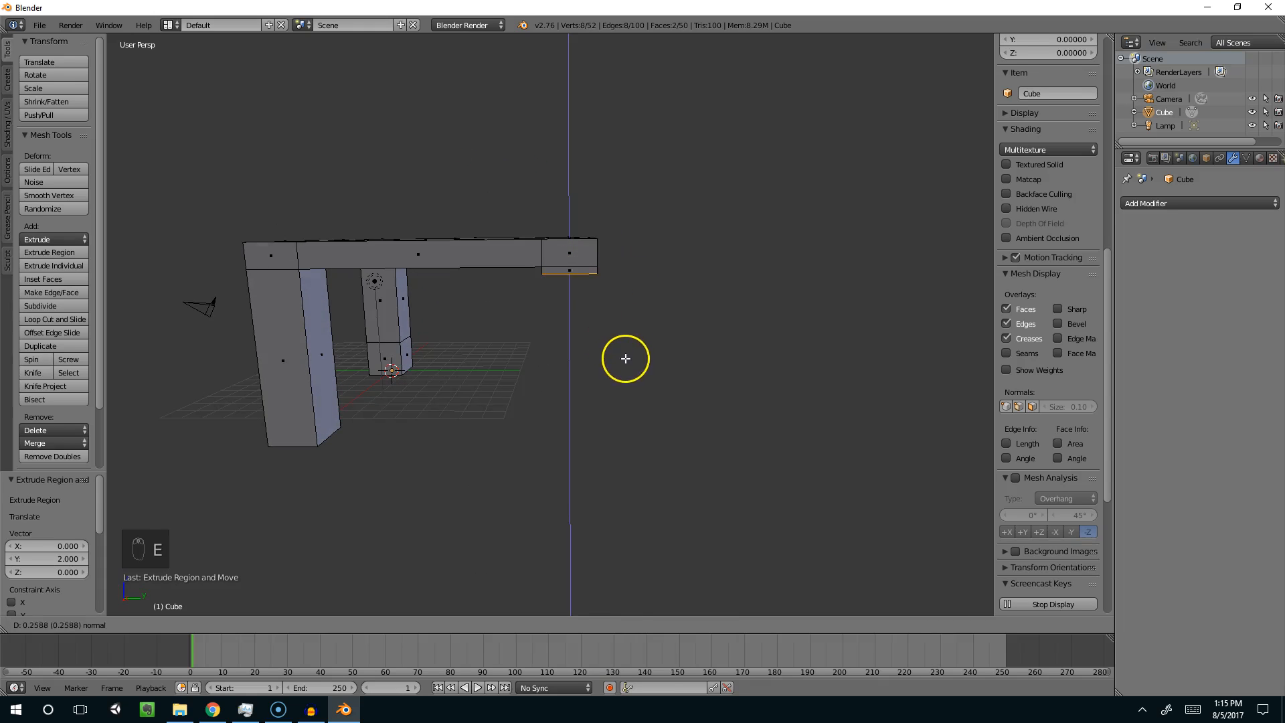
pyautogui.click(641, 481)
# Step: Examine the table's leg alignment from the right side in orthographic projection and return to perspective
pyautogui.moveTo(634, 476); pyautogui.dragTo(587, 351, button='middle')
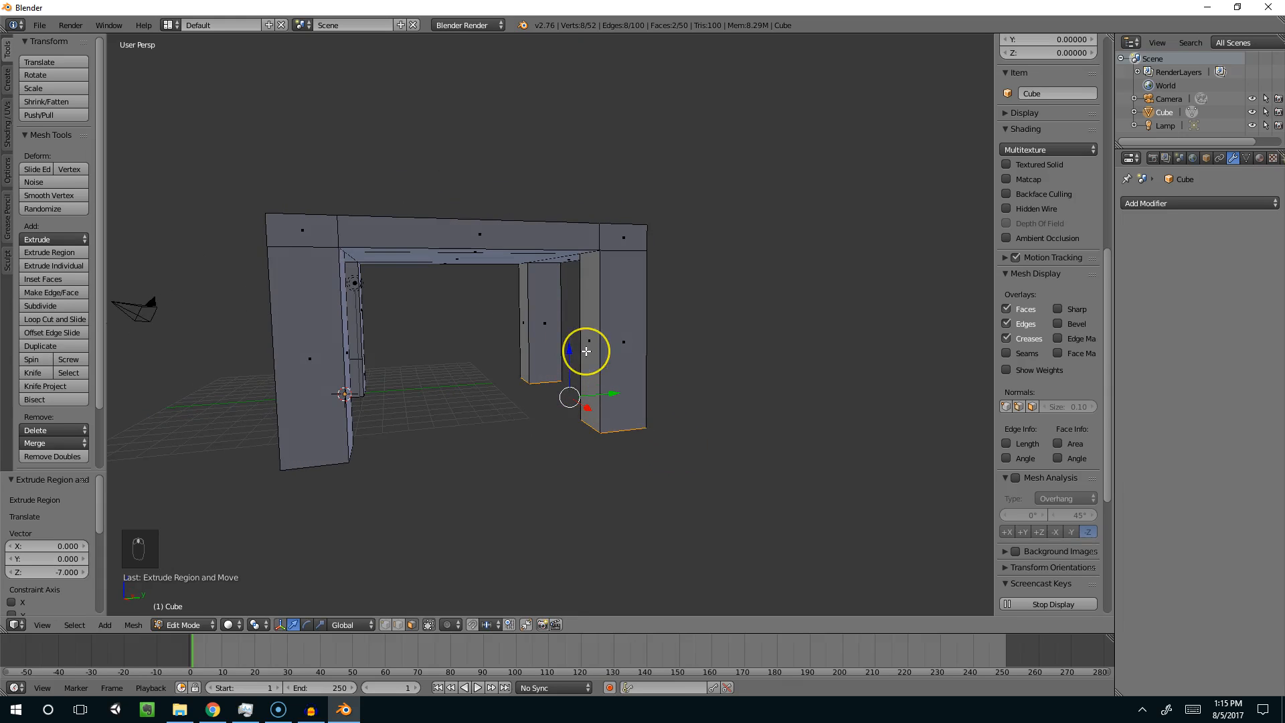
pyautogui.press('KP_3')
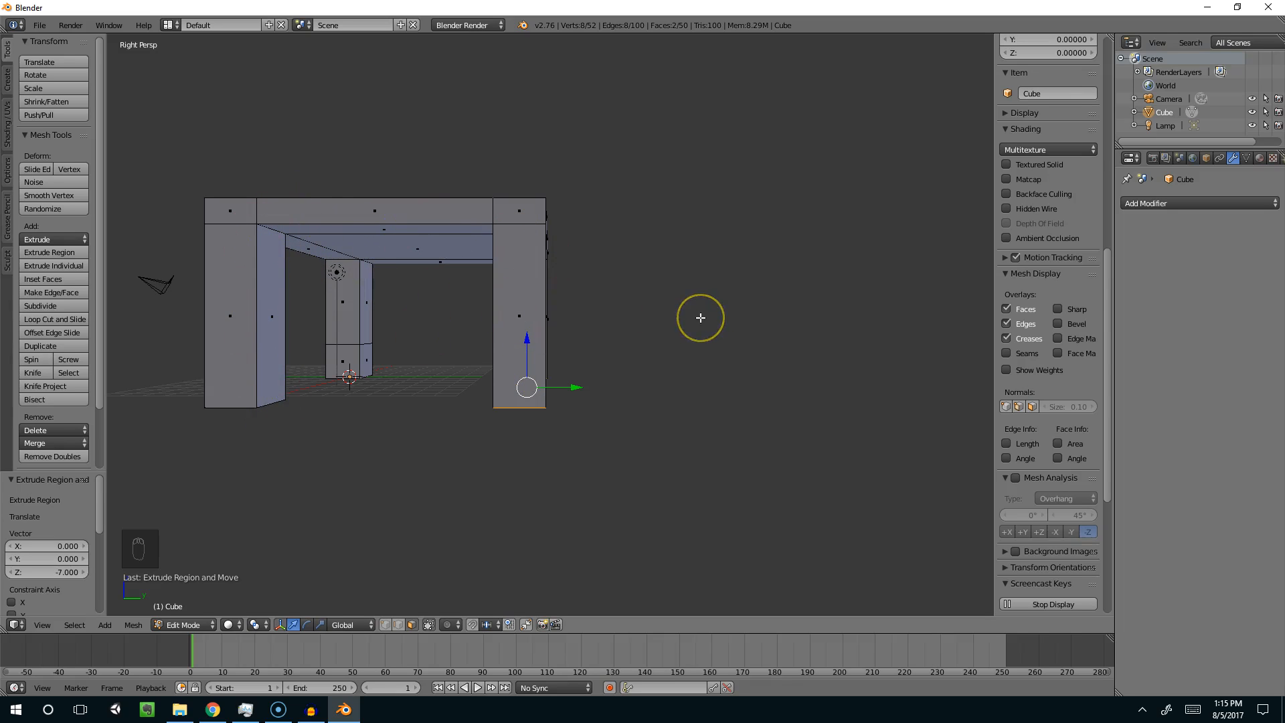
pyautogui.press('KP_5')
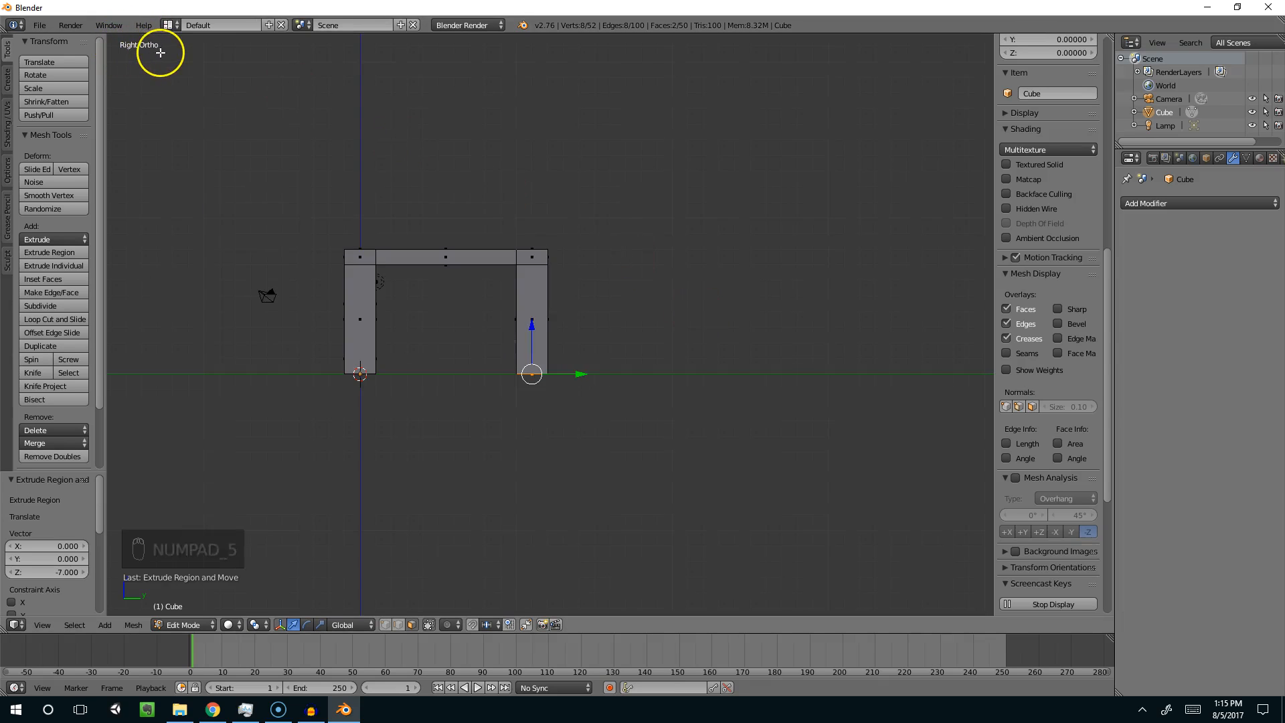
pyautogui.scroll(4, 209, 163)
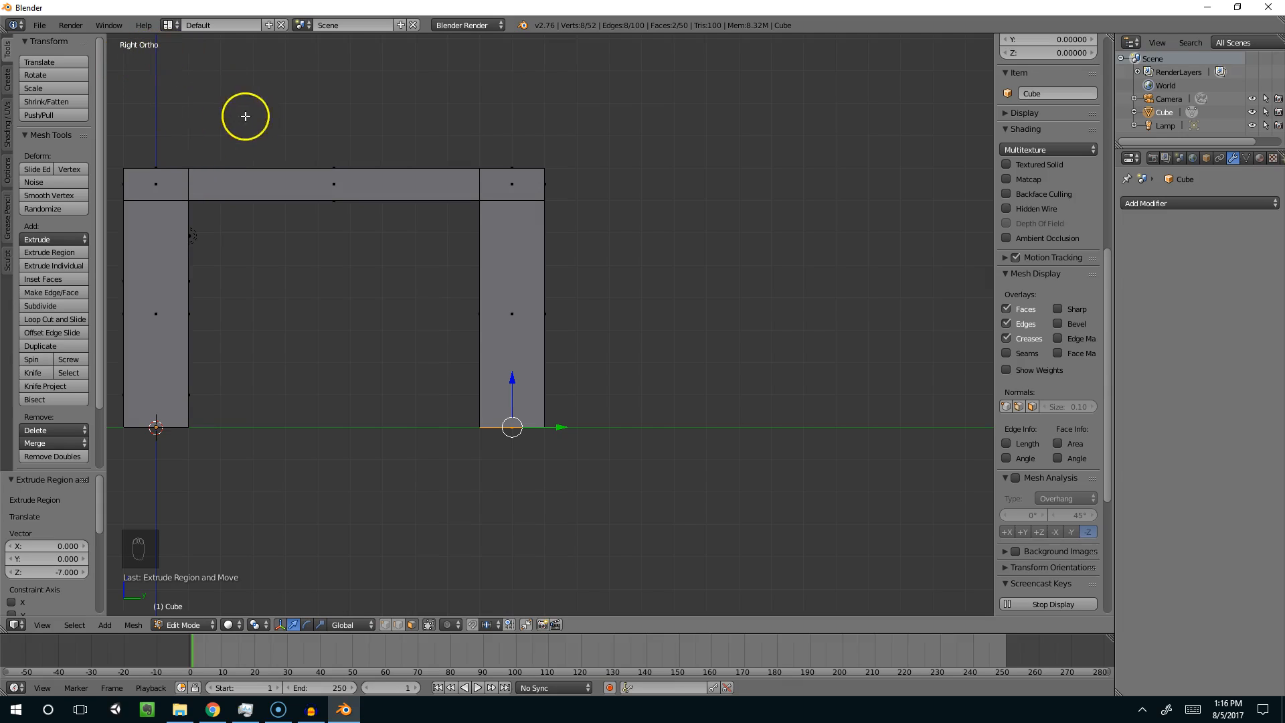
pyautogui.scroll(-1, 186, 62)
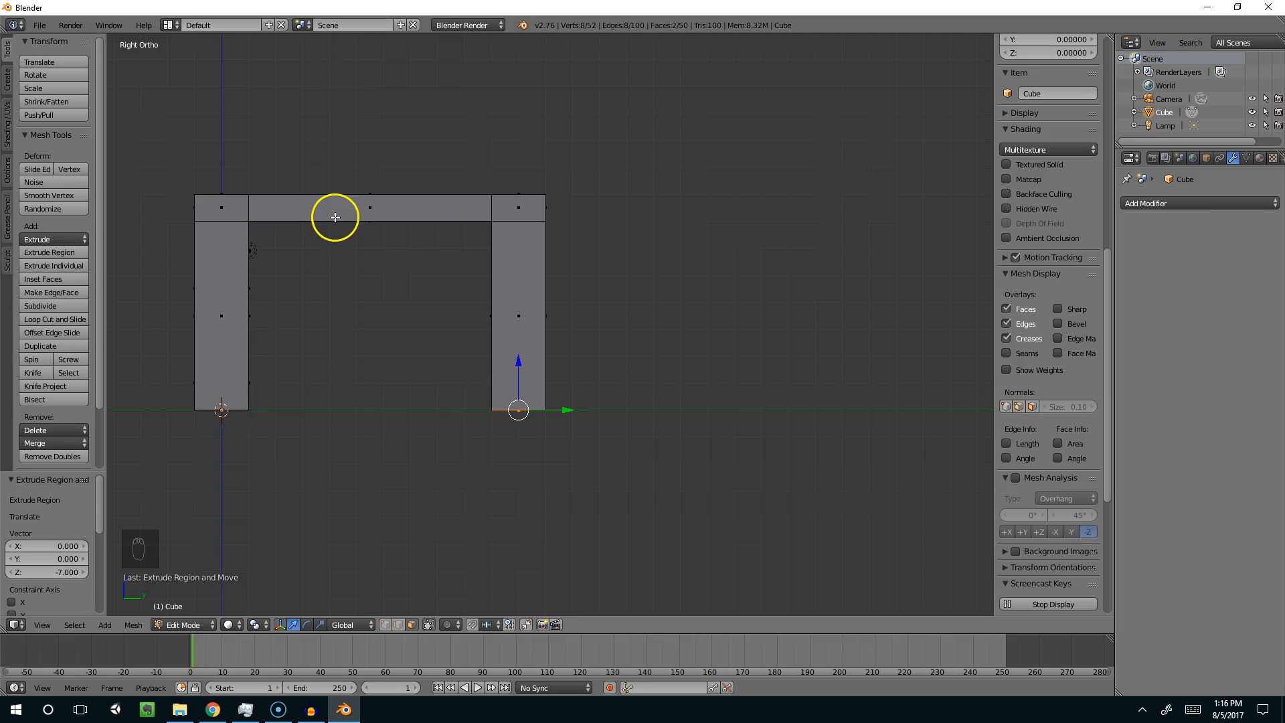
pyautogui.moveTo(376, 112); pyautogui.dragTo(300, 107, button='middle')
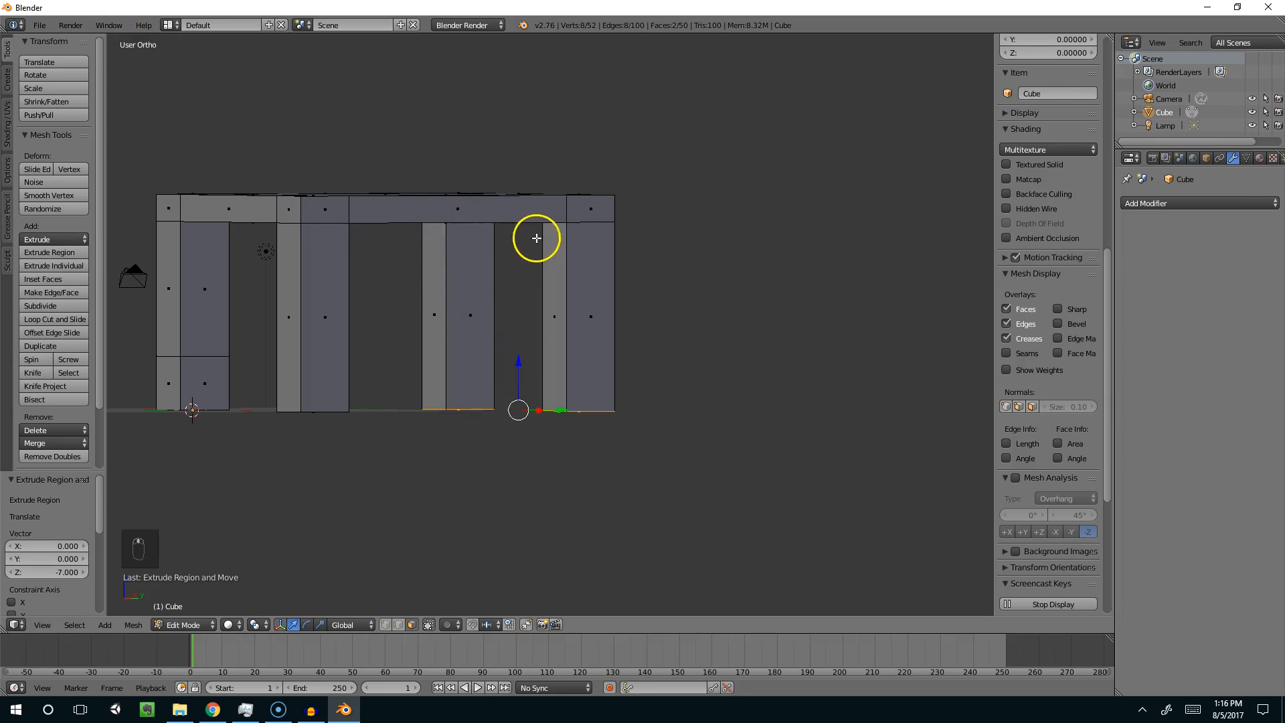
pyautogui.moveTo(536, 238); pyautogui.dragTo(486, 233, button='middle')
pyautogui.press('KP_3')
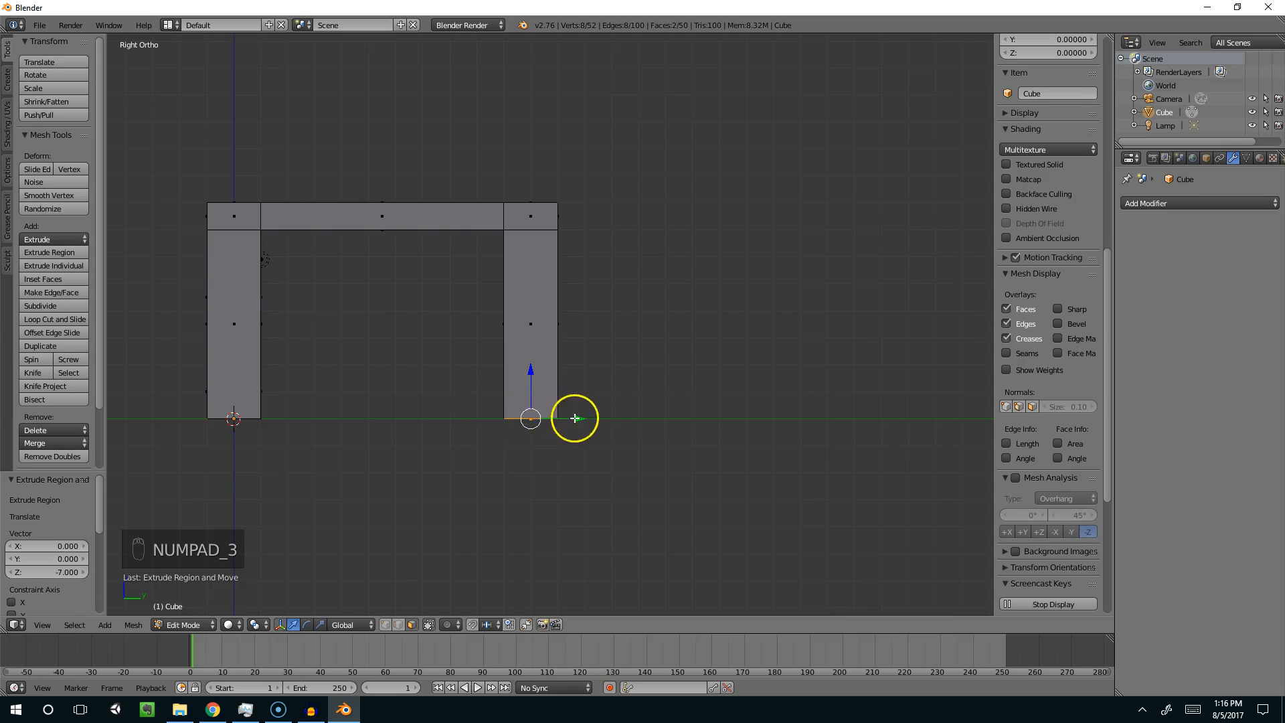
pyautogui.moveTo(582, 416); pyautogui.dragTo(551, 412, button='middle')
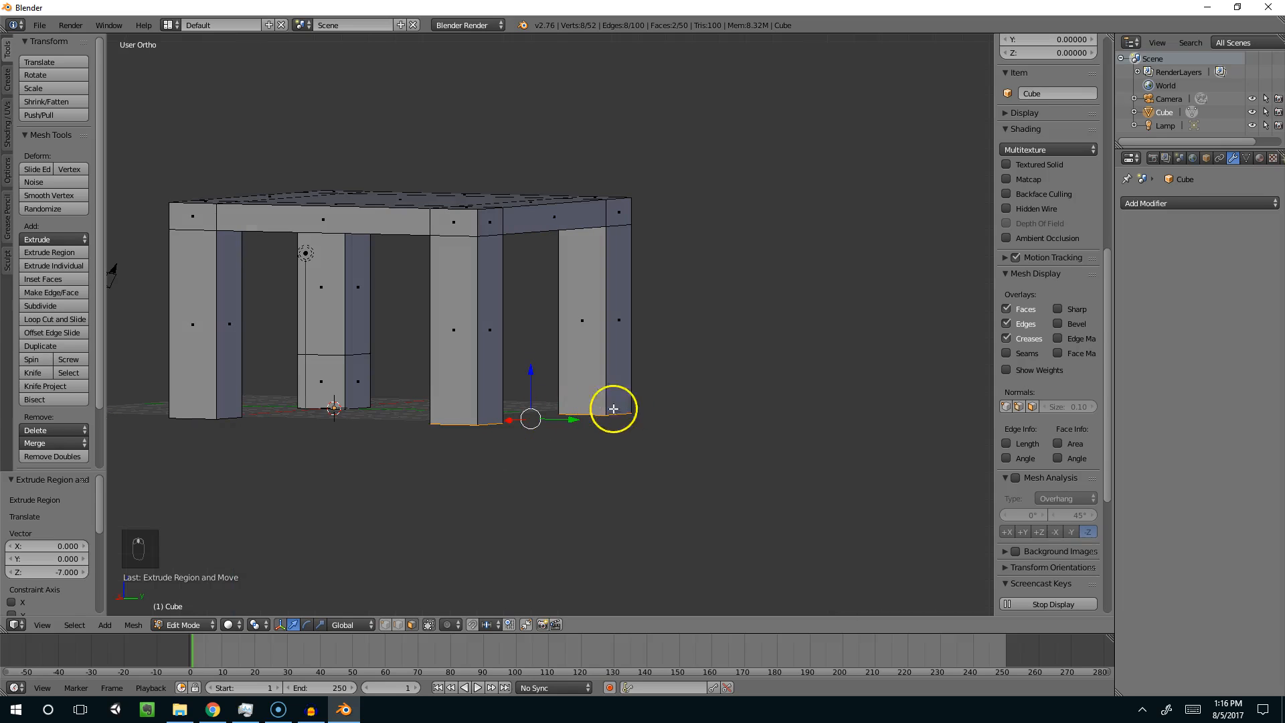
pyautogui.press('KP_3')
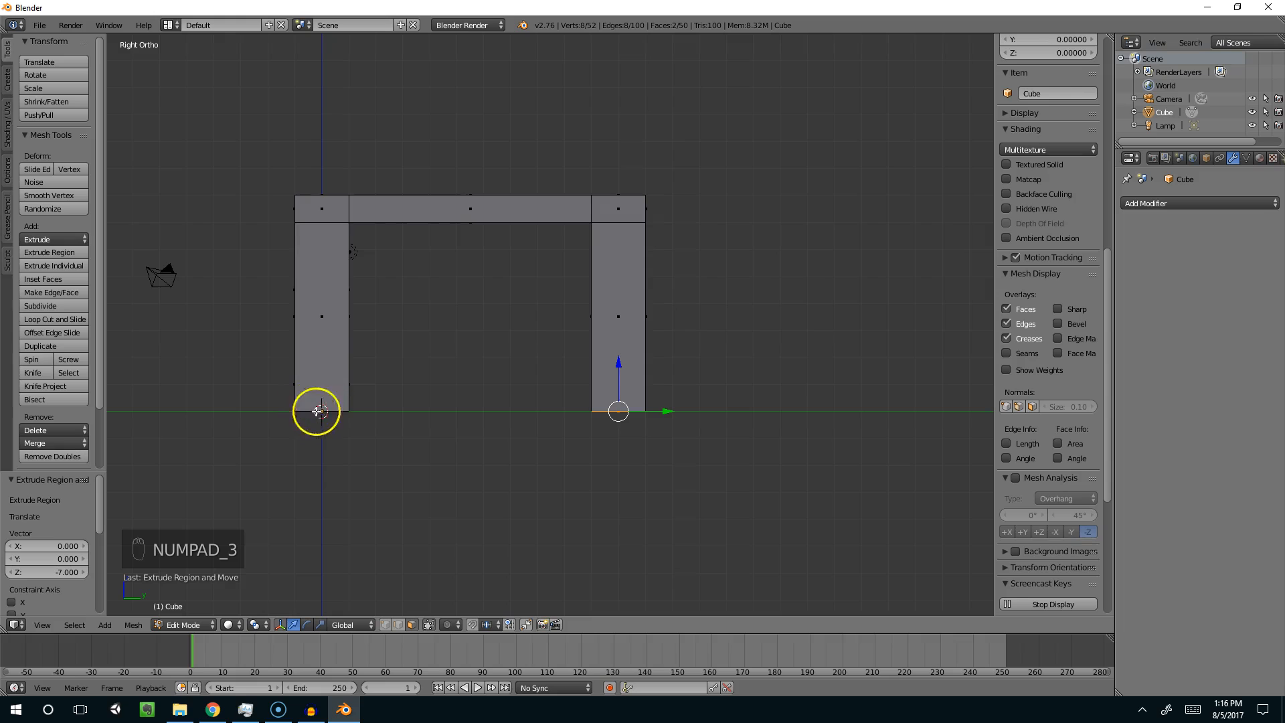
pyautogui.moveTo(336, 403); pyautogui.dragTo(541, 343, button='middle')
pyautogui.press('KP_5')
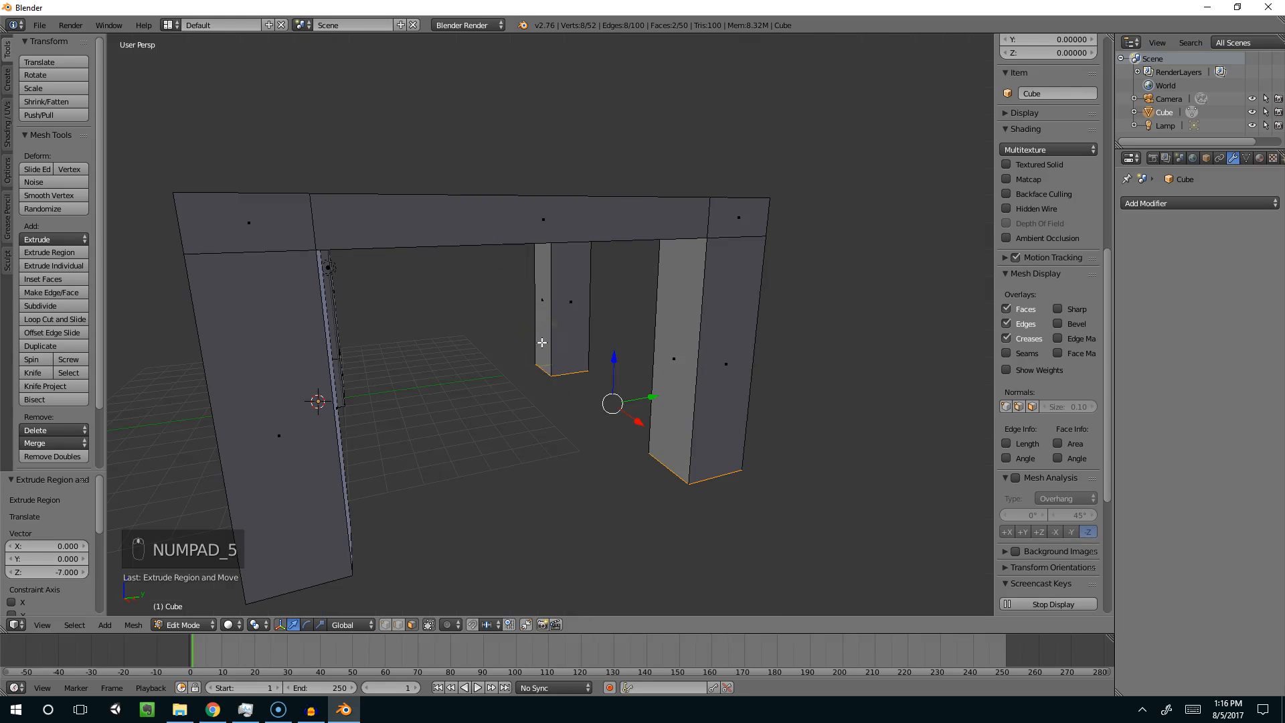
# Step: Leave mesh editing for Object Mode and view the whole table
pyautogui.scroll(-3, 341, 244)
pyautogui.moveTo(342, 244); pyautogui.dragTo(484, 275, button='middle')
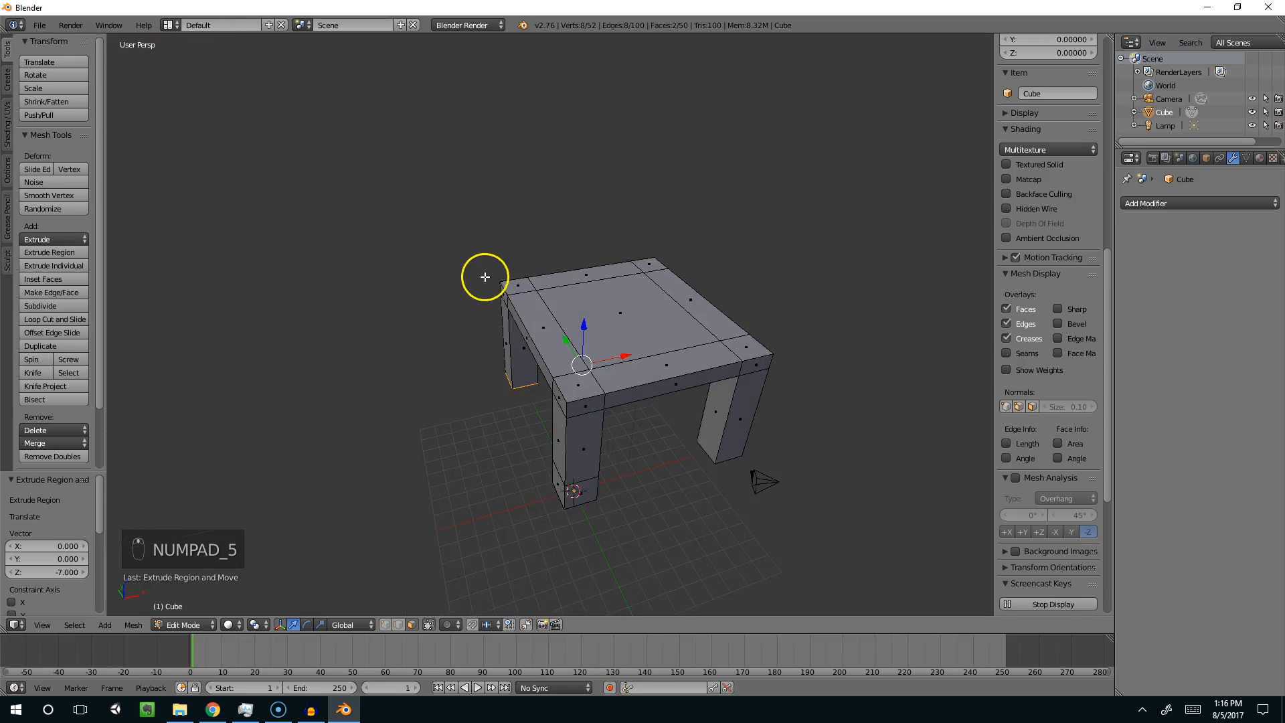
pyautogui.press('Tab')
pyautogui.scroll(-1, 682, 301)
pyautogui.moveTo(707, 335); pyautogui.dragTo(673, 315, button='middle')
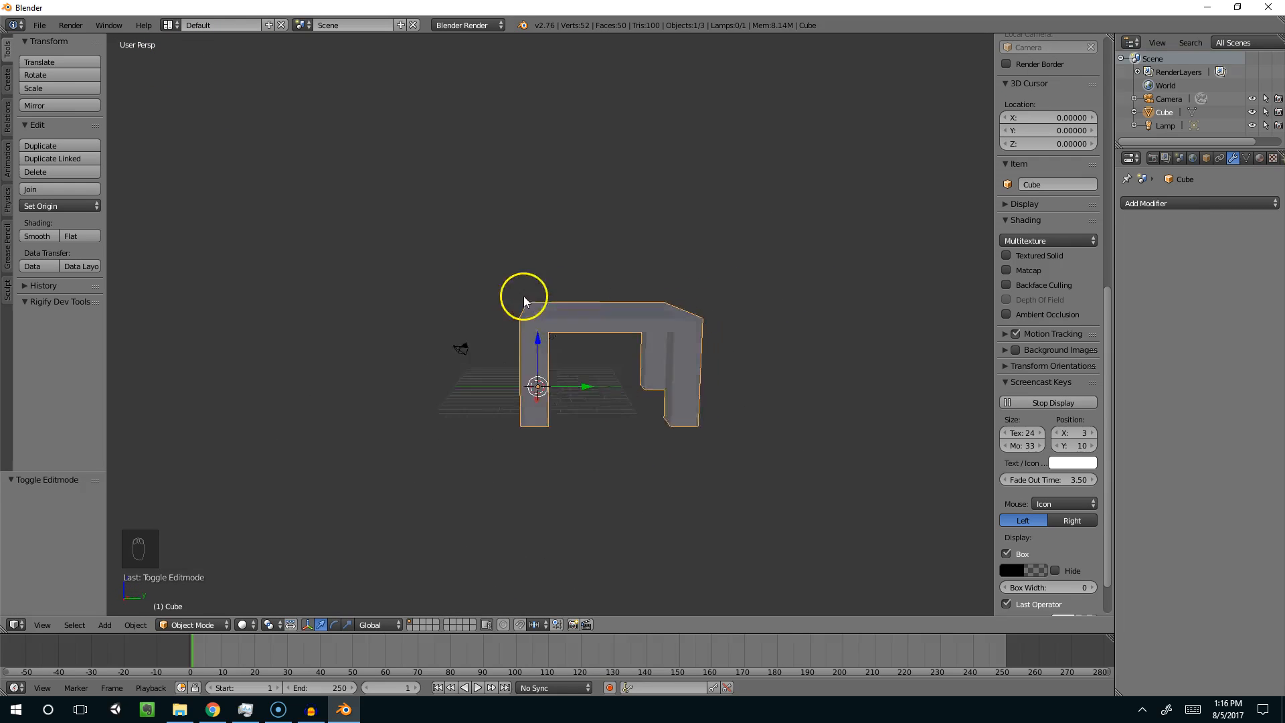